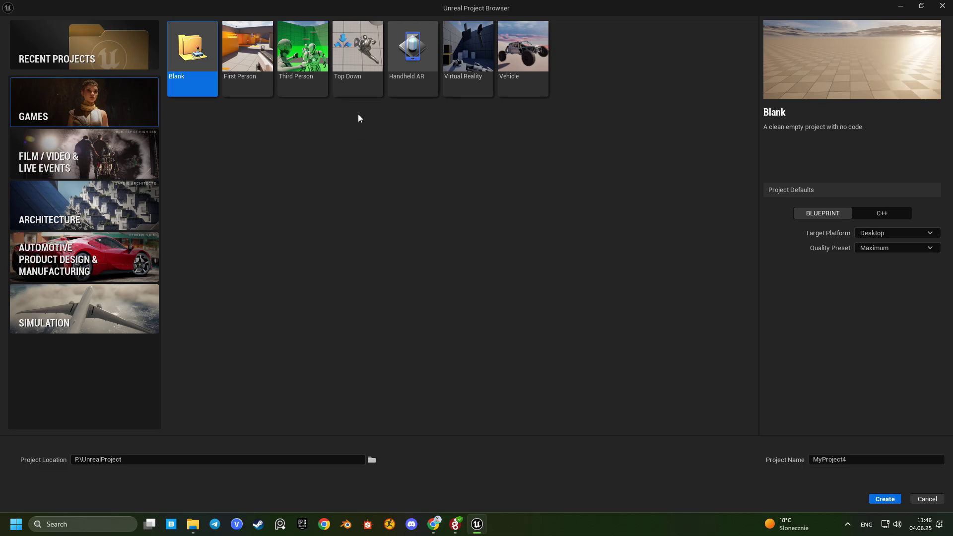
Review the variants offered for the Top Down, Third Person and First Person game templates
{"action": "left_click", "coordinate": [363, 81]}
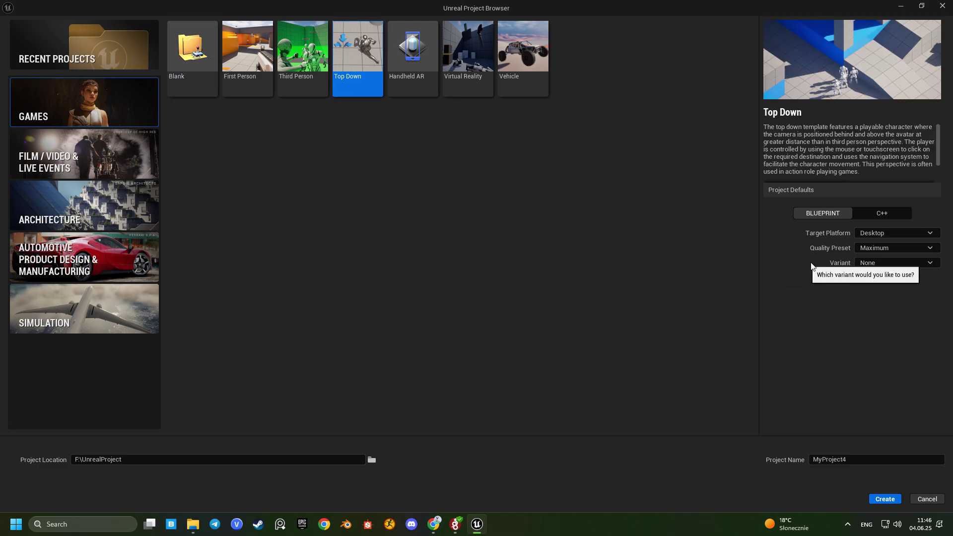
{"action": "left_click", "coordinate": [900, 264]}
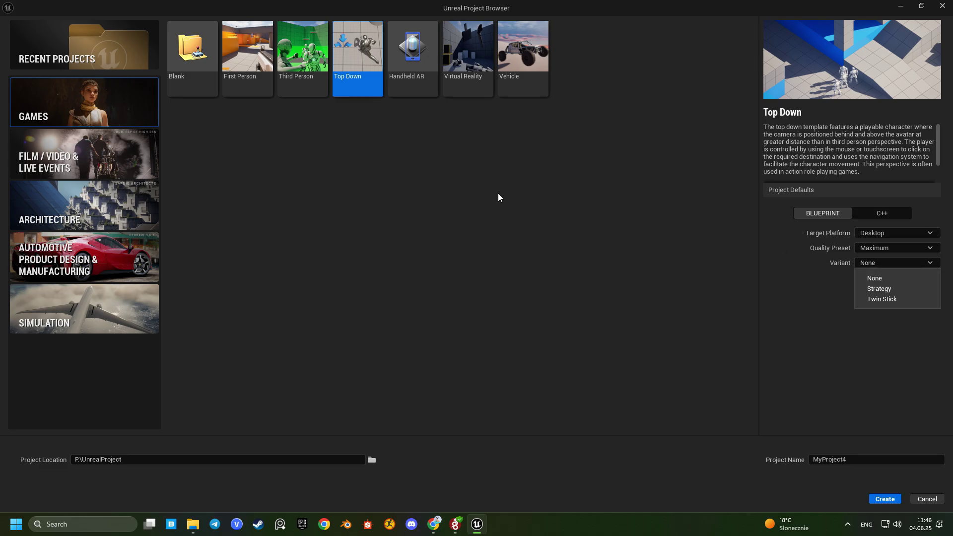
{"action": "left_click", "coordinate": [317, 66]}
{"action": "left_click", "coordinate": [882, 264]}
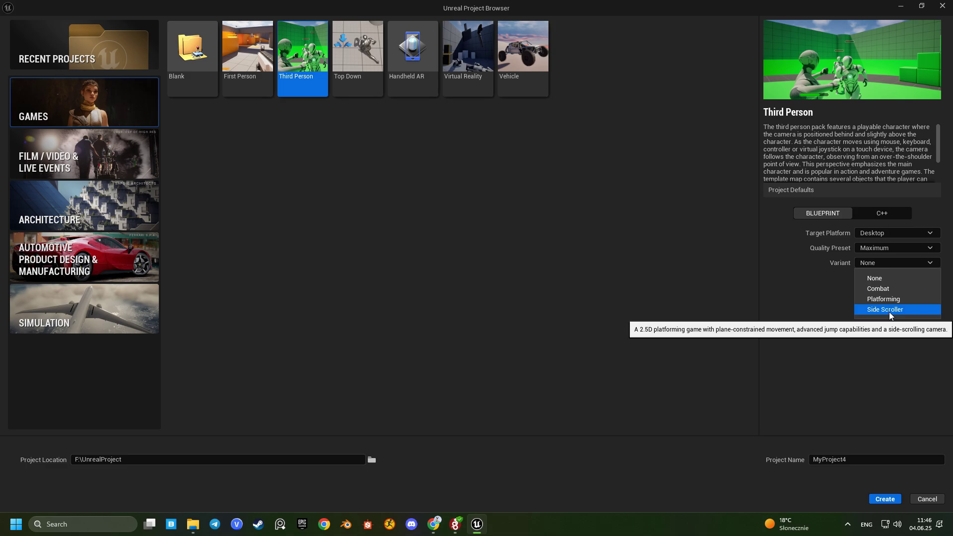
{"action": "left_click", "coordinate": [257, 69]}
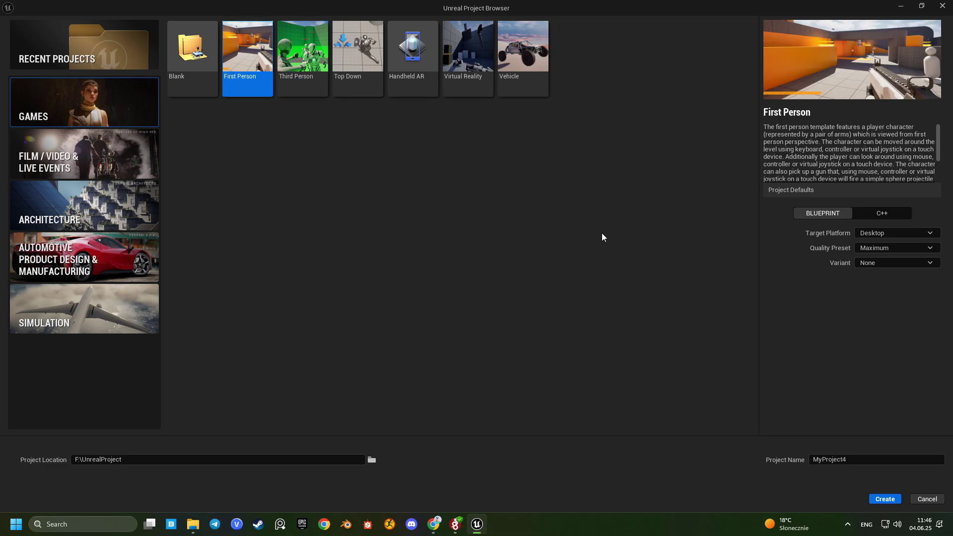
{"action": "left_click", "coordinate": [873, 263]}
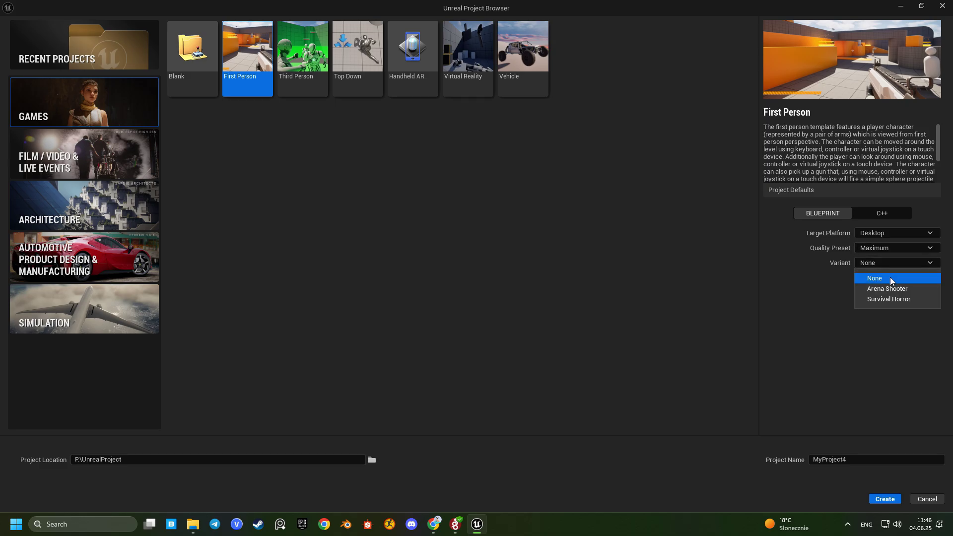
{"action": "left_click", "coordinate": [494, 240]}
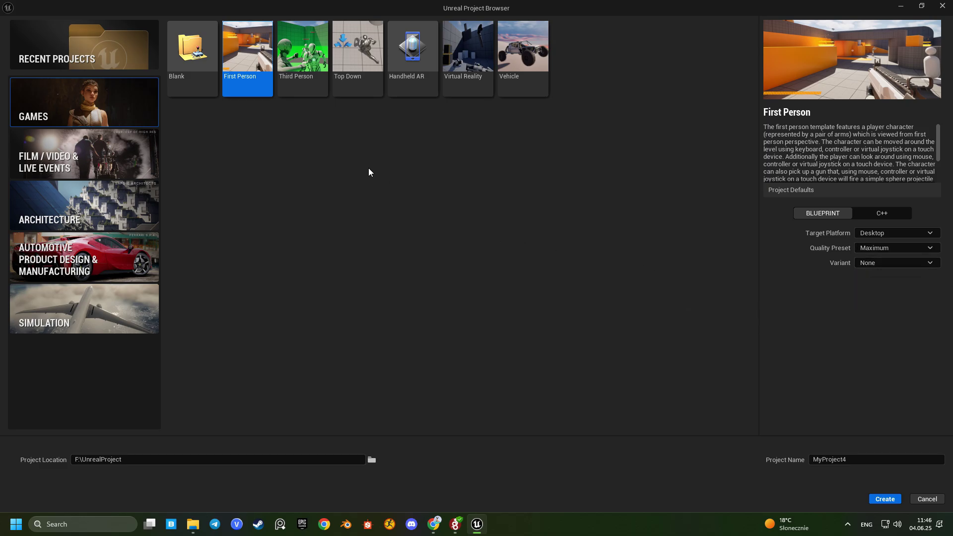
Create a Third Person Blueprint project with the Combat variant, named MyProject4
{"action": "left_click", "coordinate": [303, 55]}
{"action": "left_click", "coordinate": [863, 262]}
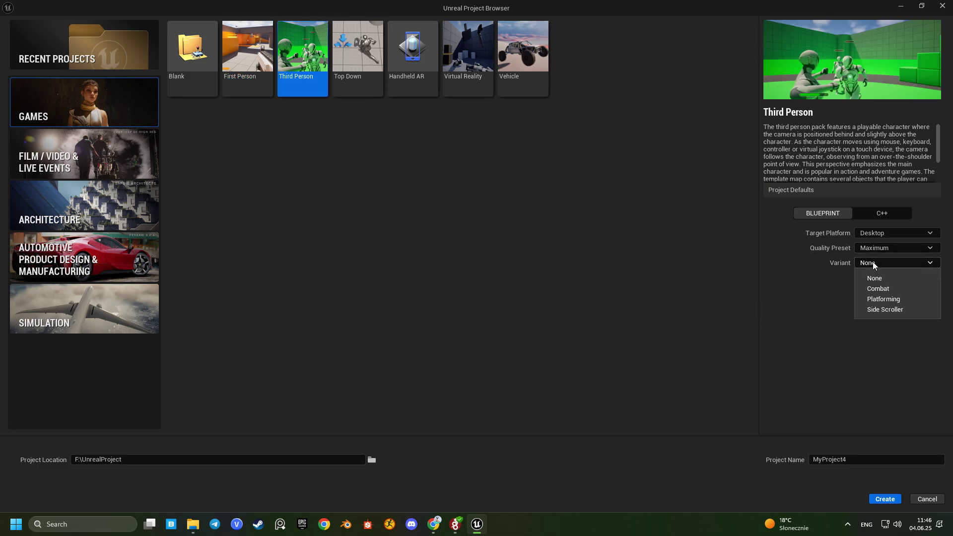
{"action": "left_click", "coordinate": [866, 287]}
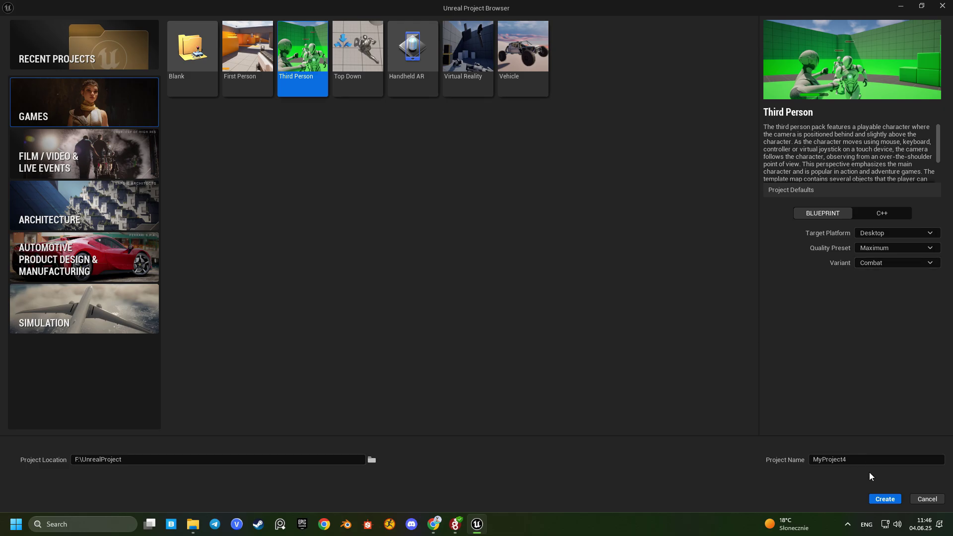
{"action": "left_click", "coordinate": [884, 499]}
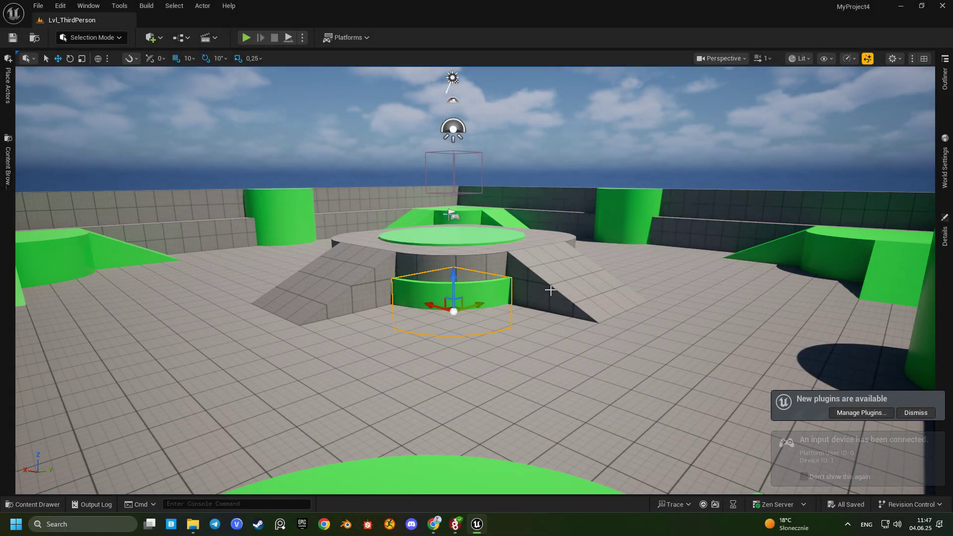
Open the Lvl_Combat level from the project's Variant_Combat folder
{"action": "left_click", "coordinate": [33, 505]}
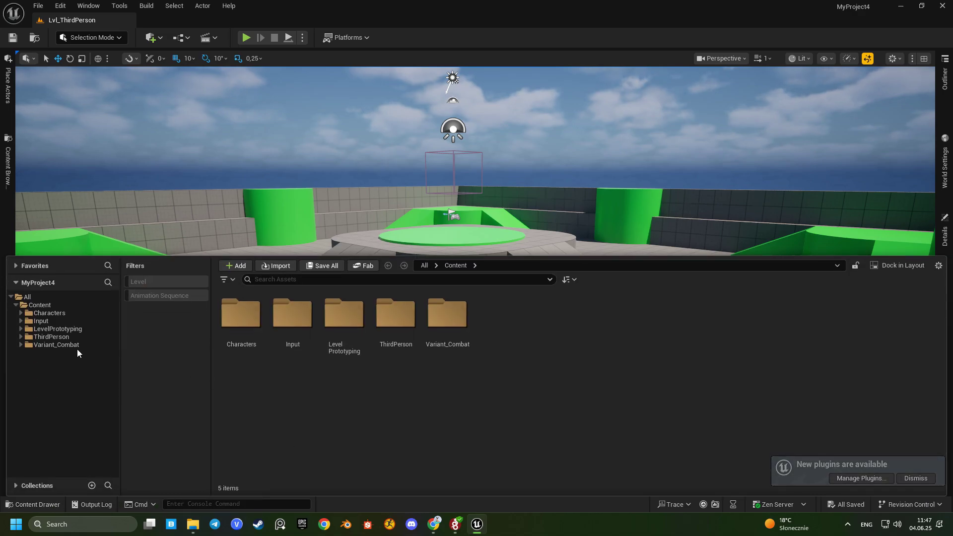
{"action": "left_click", "coordinate": [52, 346]}
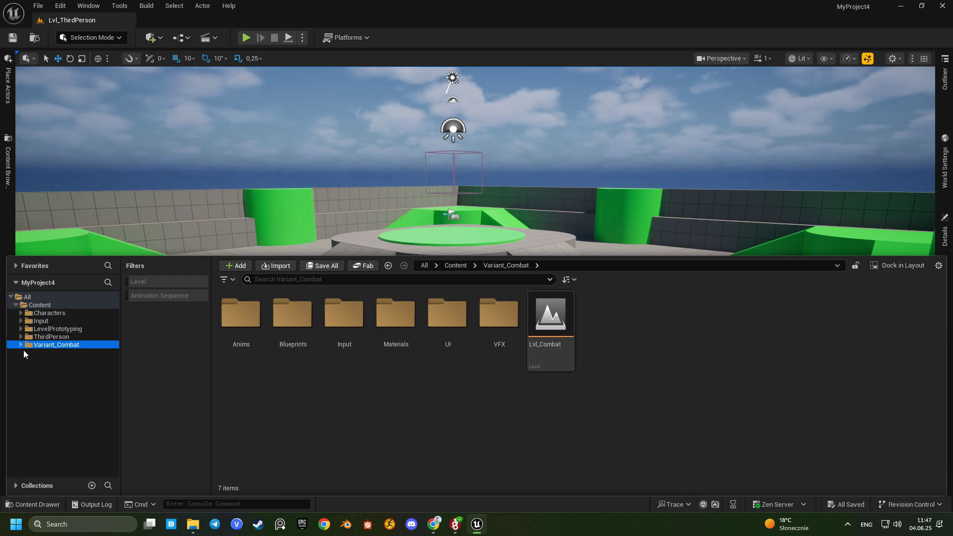
{"action": "left_click", "coordinate": [20, 345]}
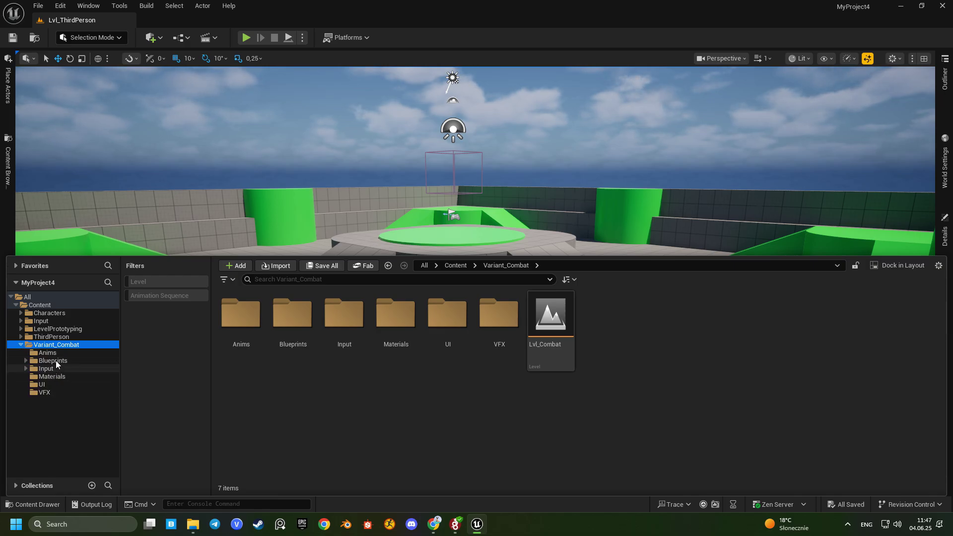
{"action": "double_click", "coordinate": [548, 322]}
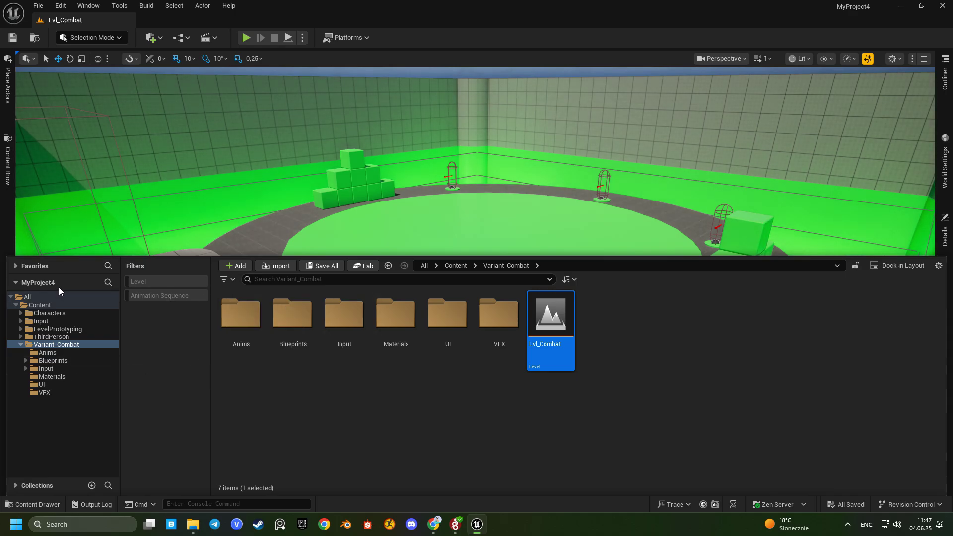
Search Fab for NATO and add the Modular NATO Soldier Configurator to the project
{"action": "left_click", "coordinate": [366, 268]}
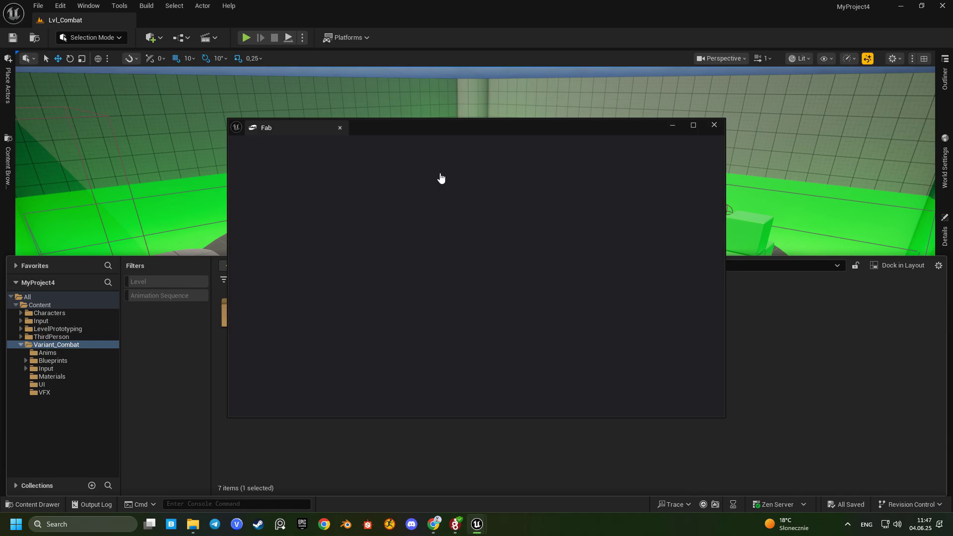
{"action": "left_click", "coordinate": [393, 147]}
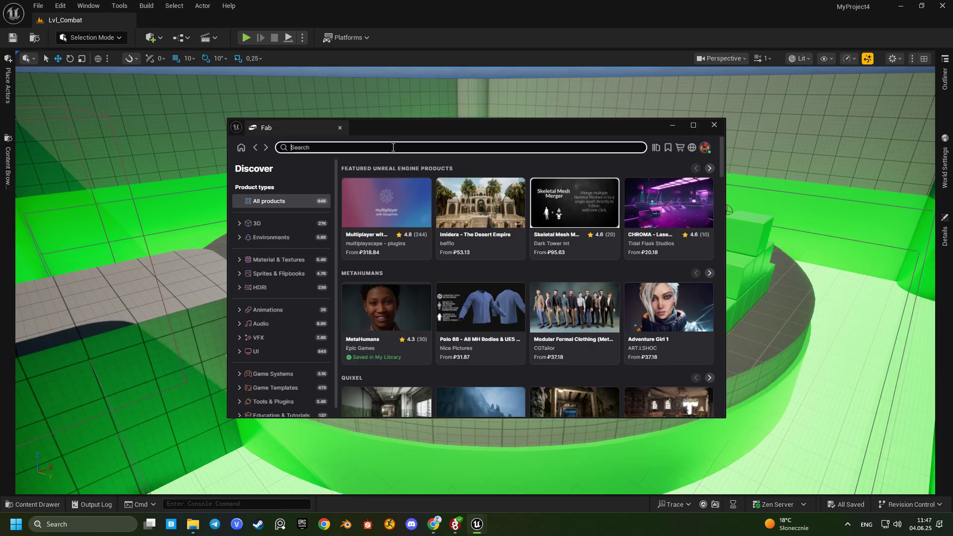
{"action": "type", "text": "NAT"}
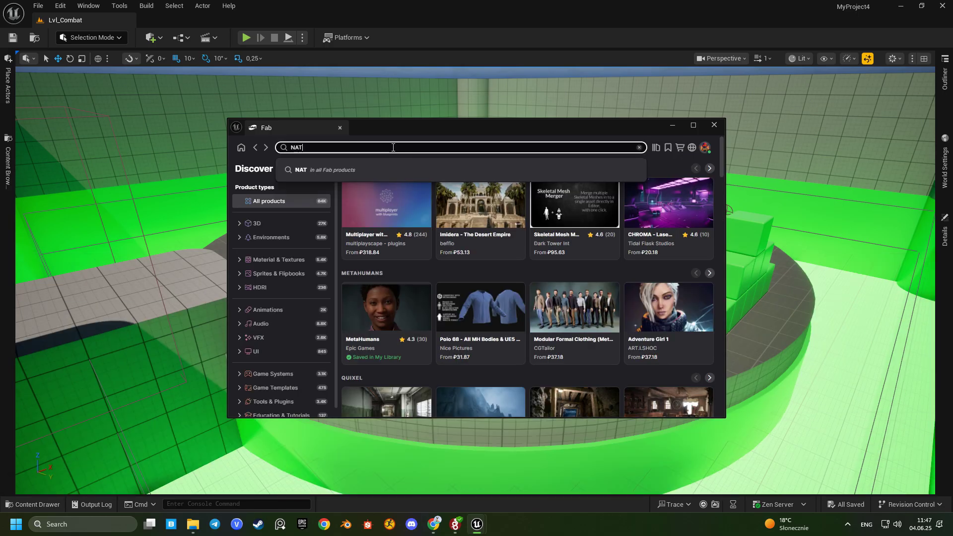
{"action": "type", "text": "O"}
{"action": "key", "text": "Return"}
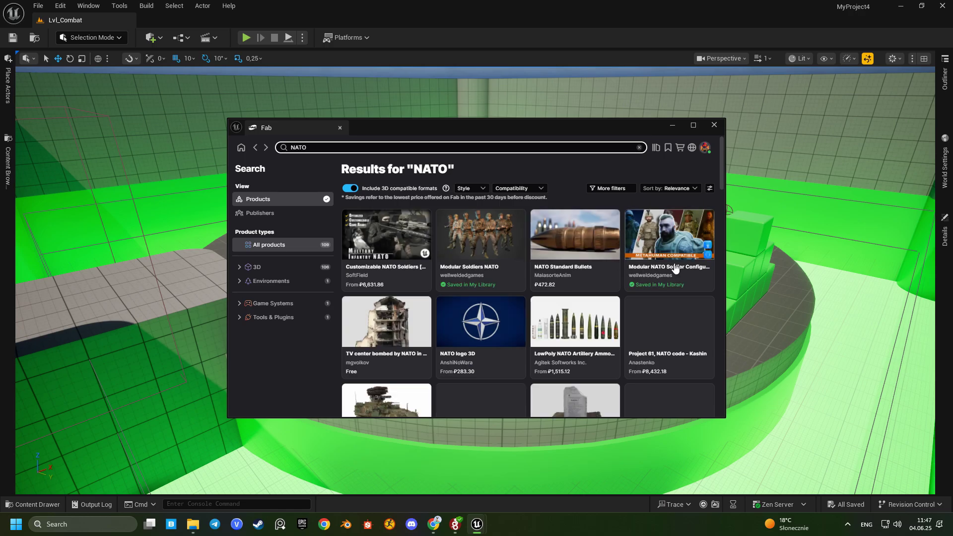
{"action": "left_click", "coordinate": [669, 241]}
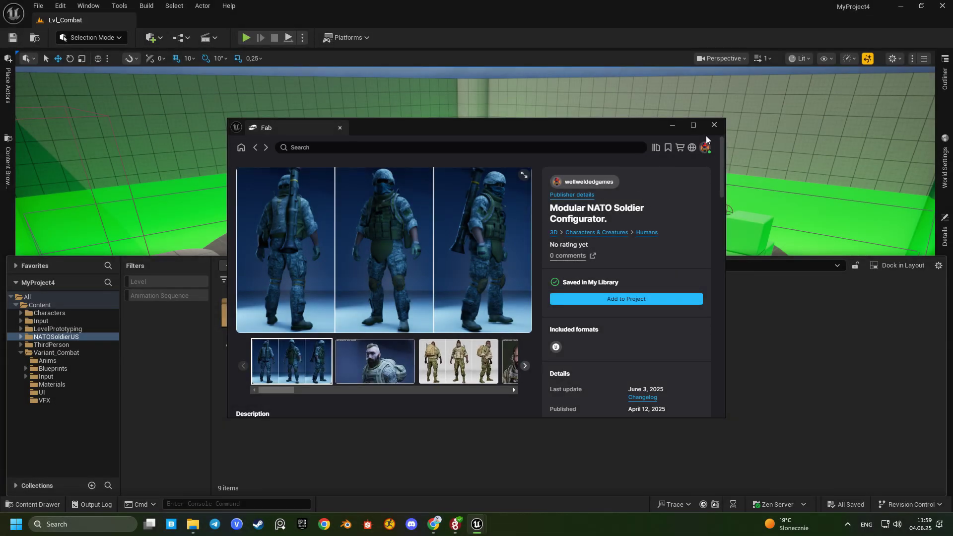
{"action": "left_click", "coordinate": [713, 126]}
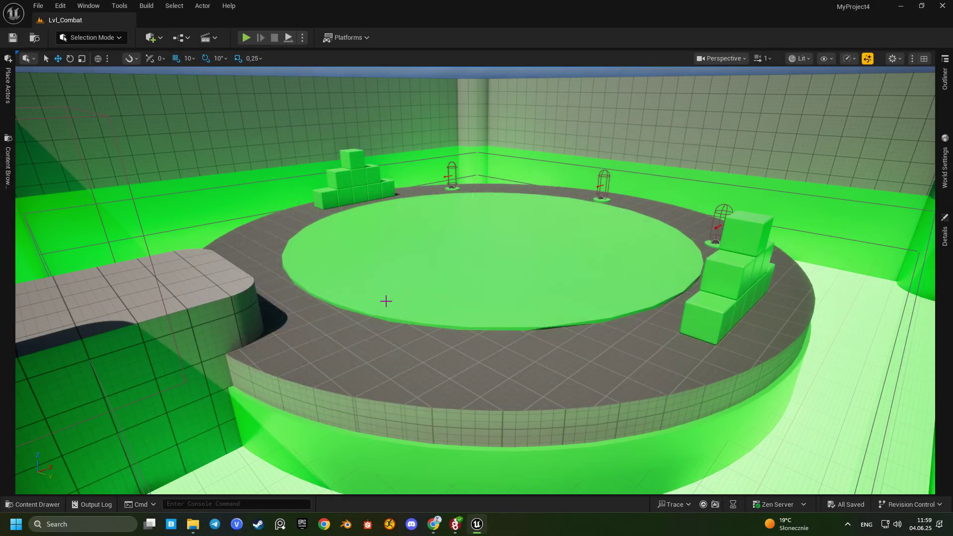
Open the BP_NATOSoldierUS character blueprint from the NATOSoldierUS Blueprints folder
{"action": "left_click", "coordinate": [50, 504]}
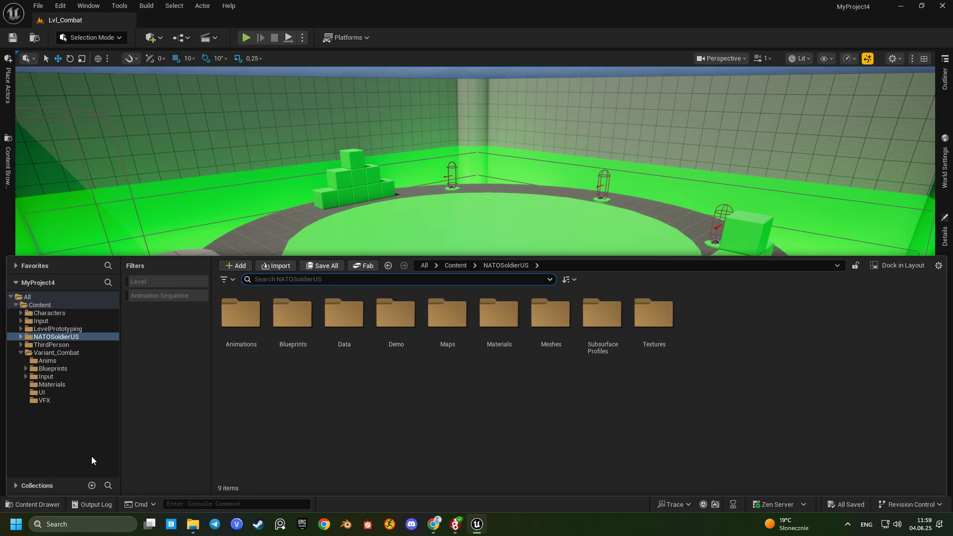
{"action": "double_click", "coordinate": [292, 312]}
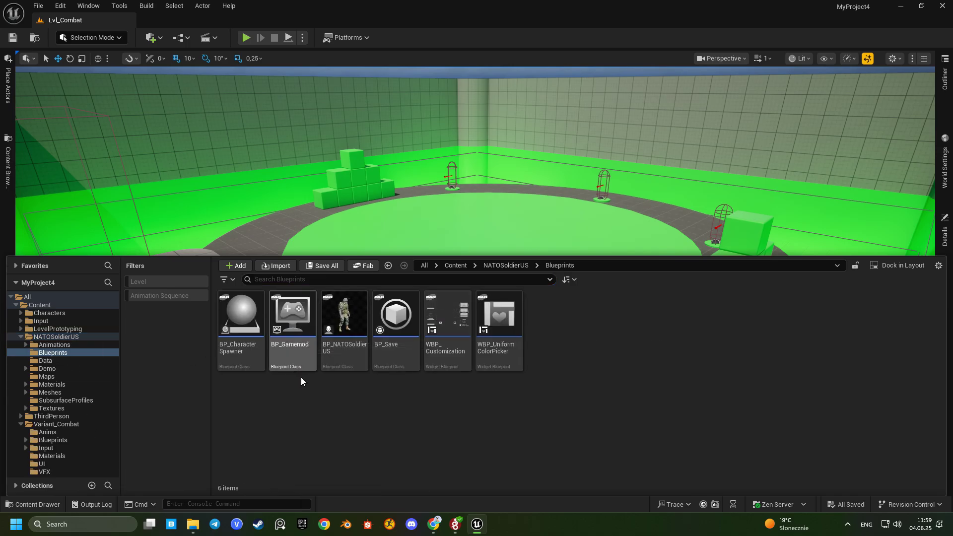
{"action": "mouse_move", "coordinate": [352, 357]}
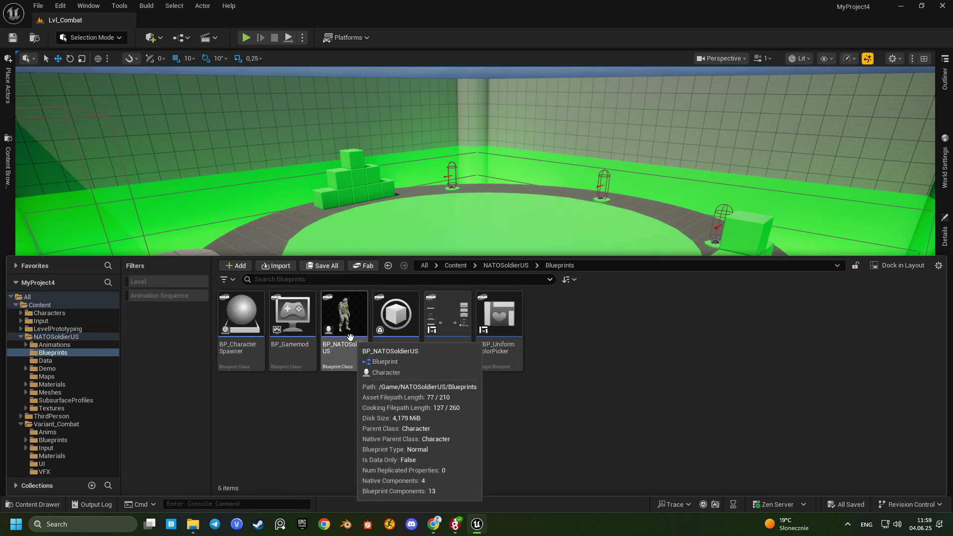
{"action": "double_click", "coordinate": [349, 329]}
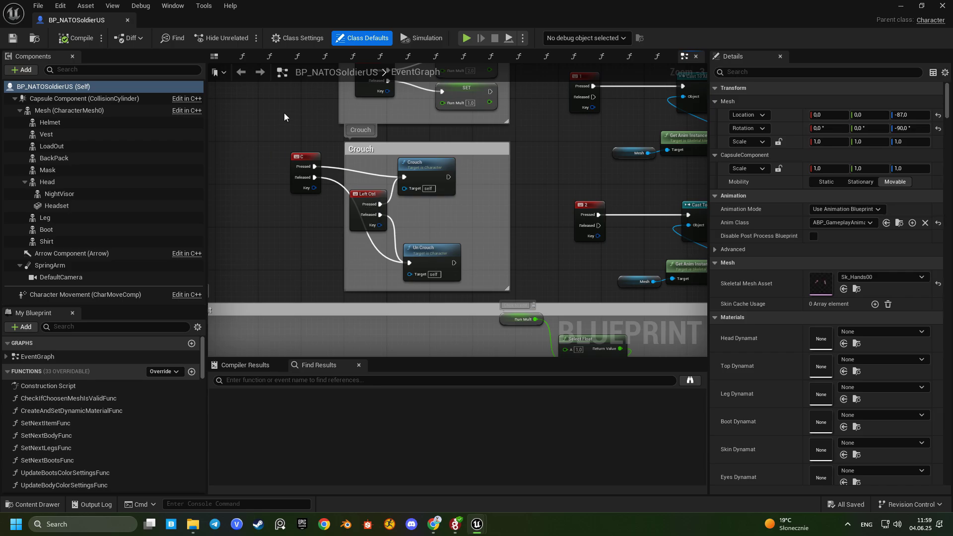
Reparent the soldier blueprint to BP_CombatCharacter in its class settings
{"action": "left_click", "coordinate": [295, 37]}
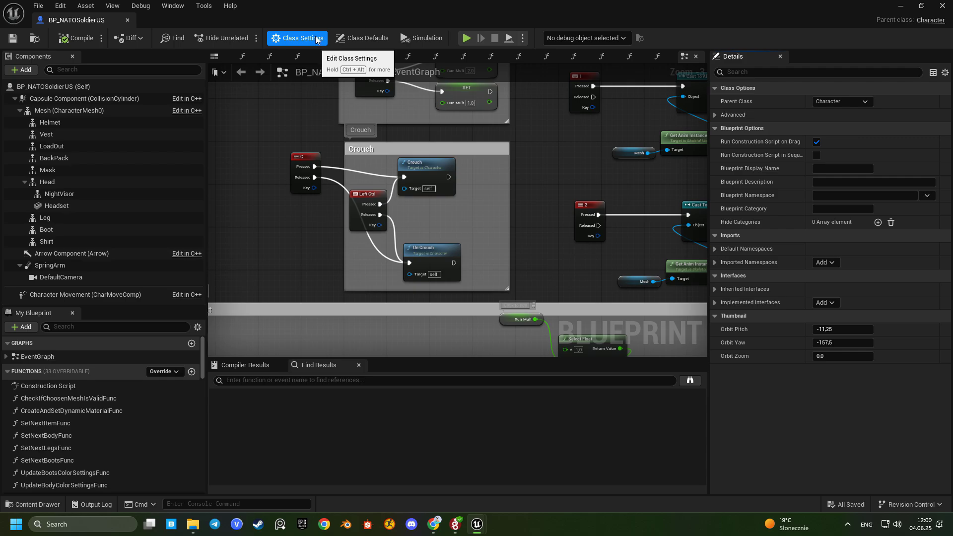
{"action": "left_click", "coordinate": [826, 102]}
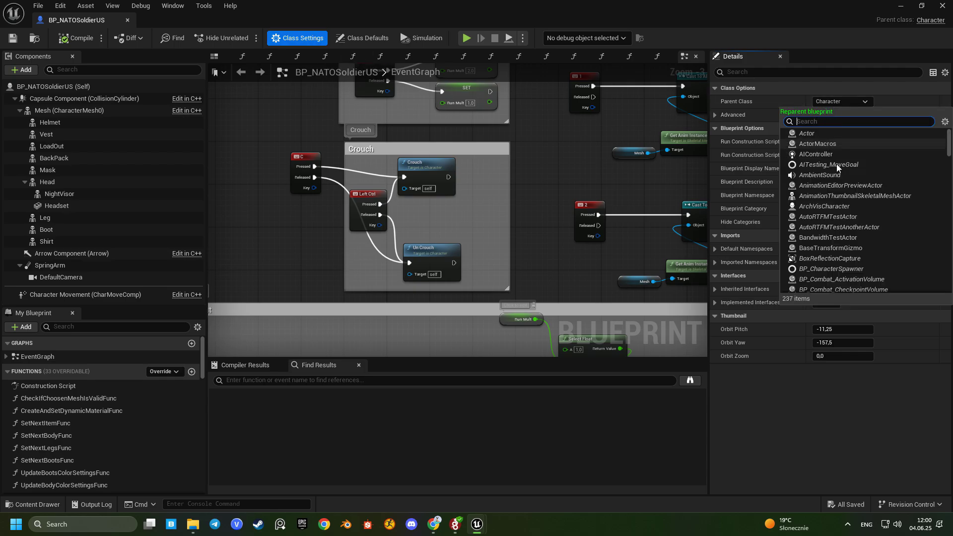
{"action": "scroll", "coordinate": [868, 246], "scroll_direction": "down", "scroll_amount": 1}
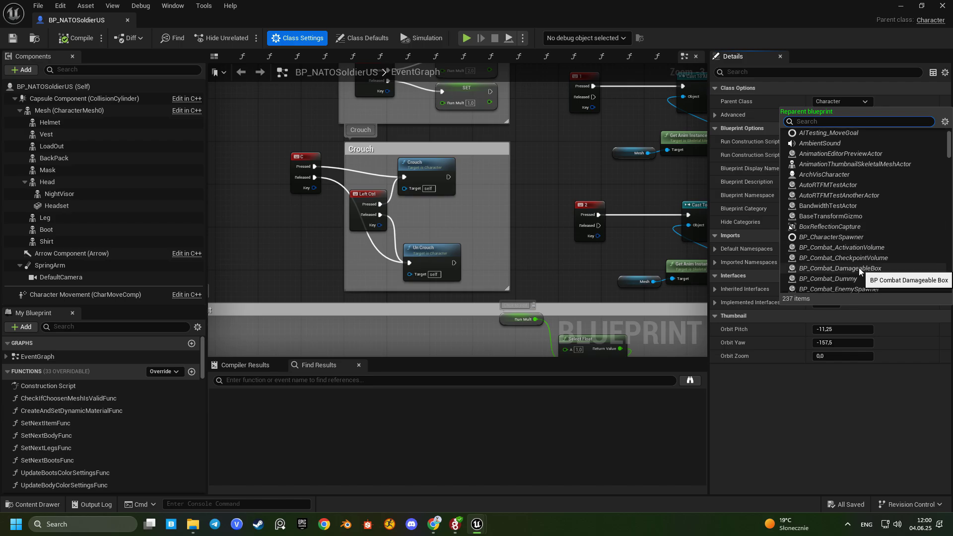
{"action": "scroll", "coordinate": [859, 267], "scroll_direction": "down", "scroll_amount": 1}
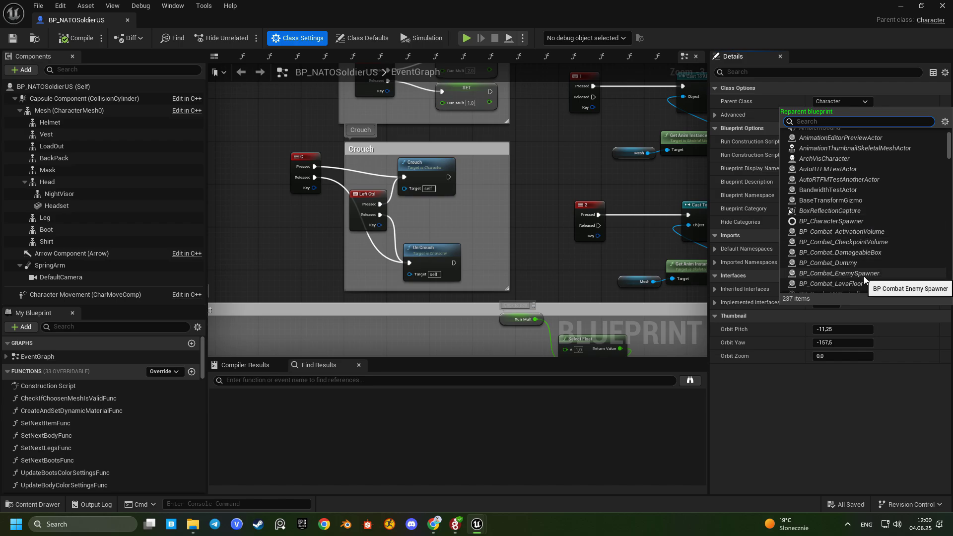
{"action": "scroll", "coordinate": [863, 277], "scroll_direction": "down", "scroll_amount": 2}
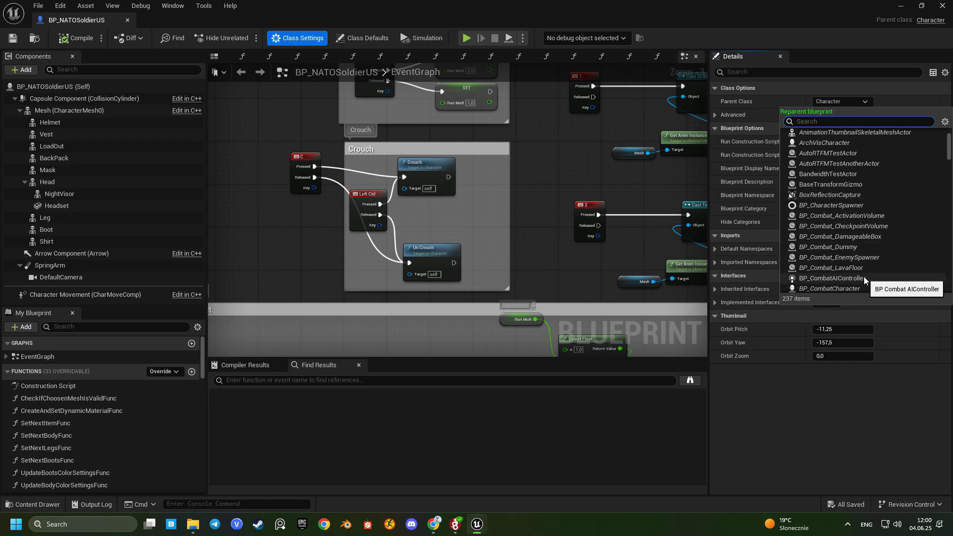
{"action": "left_click", "coordinate": [840, 274]}
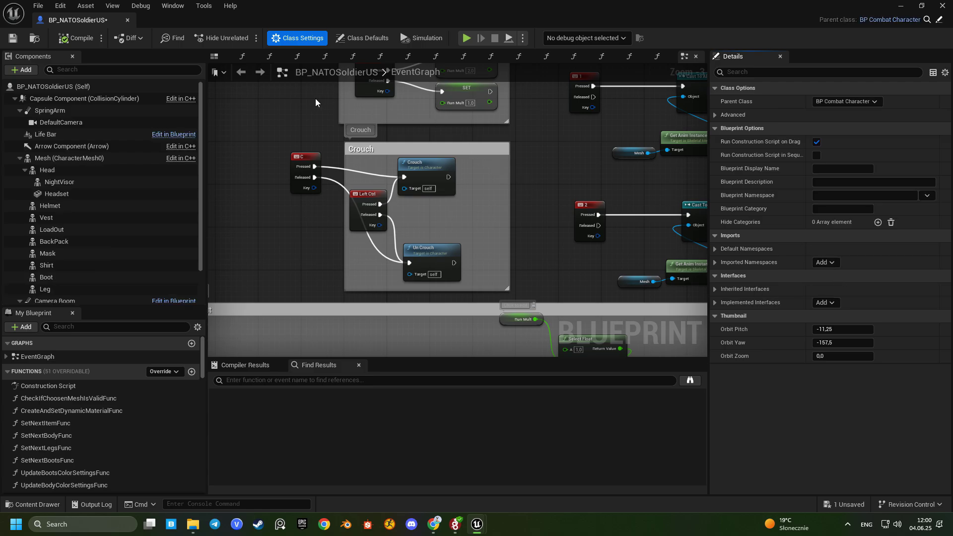
Delete the MovementInput, Event tick and Camera FOV node groups from the event graph, keeping the Event BeginPlay chain
{"action": "scroll", "coordinate": [317, 159], "scroll_direction": "down", "scroll_amount": 7}
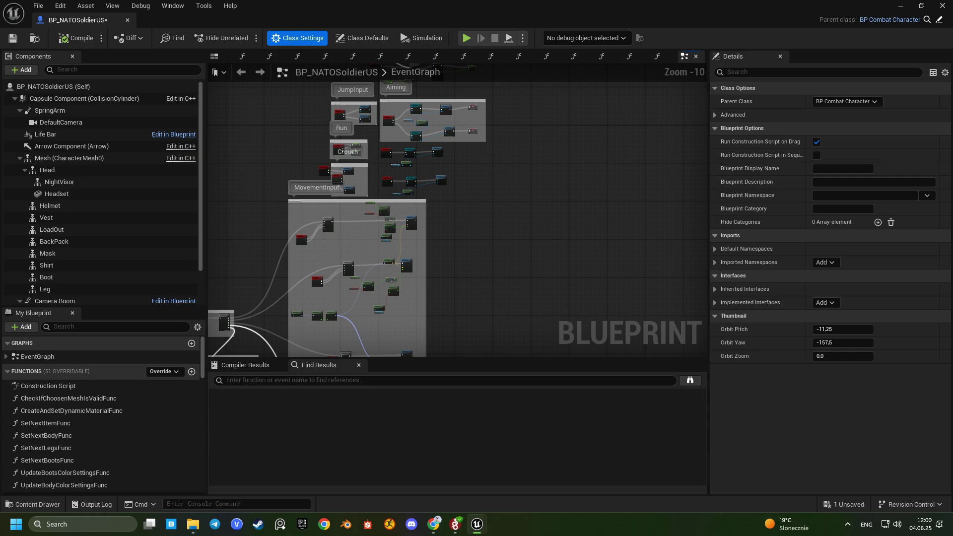
{"action": "right_click_drag", "start_coordinate": [465, 199], "coordinate": [567, 106]}
{"action": "scroll", "coordinate": [567, 106], "scroll_direction": "down", "scroll_amount": 2}
{"action": "right_click_drag", "start_coordinate": [584, 153], "coordinate": [561, 89]}
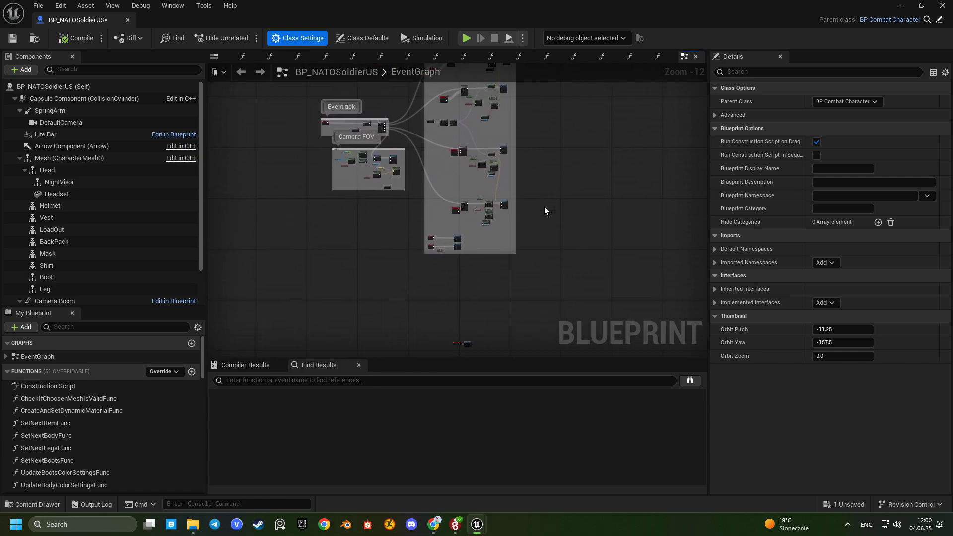
{"action": "left_click_drag", "start_coordinate": [578, 285], "coordinate": [304, 135]}
{"action": "key", "text": "Delete"}
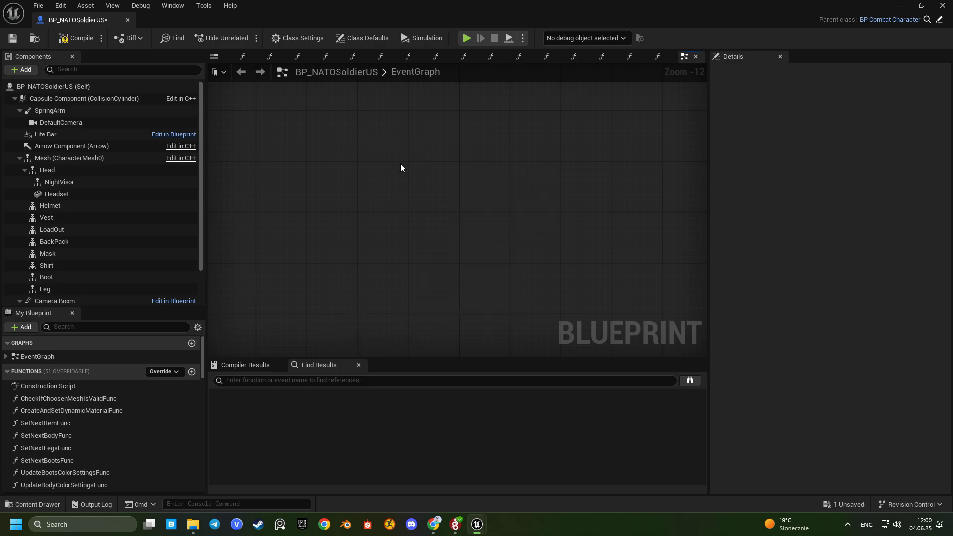
{"action": "key", "text": "ctrl+z"}
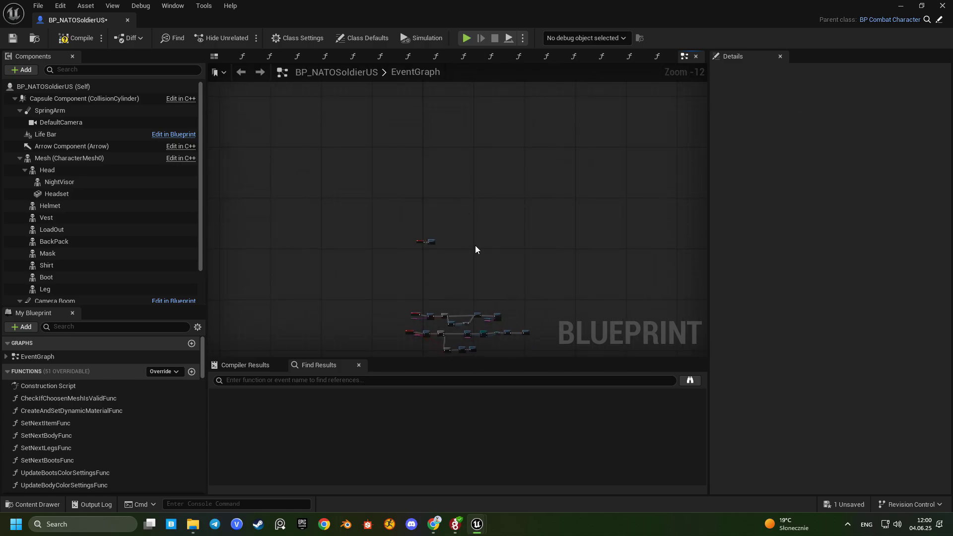
Move the Customiztion Function node farther away from Event BeginPlay to make room between the two nodes
{"action": "scroll", "coordinate": [475, 249], "scroll_direction": "up", "scroll_amount": 13}
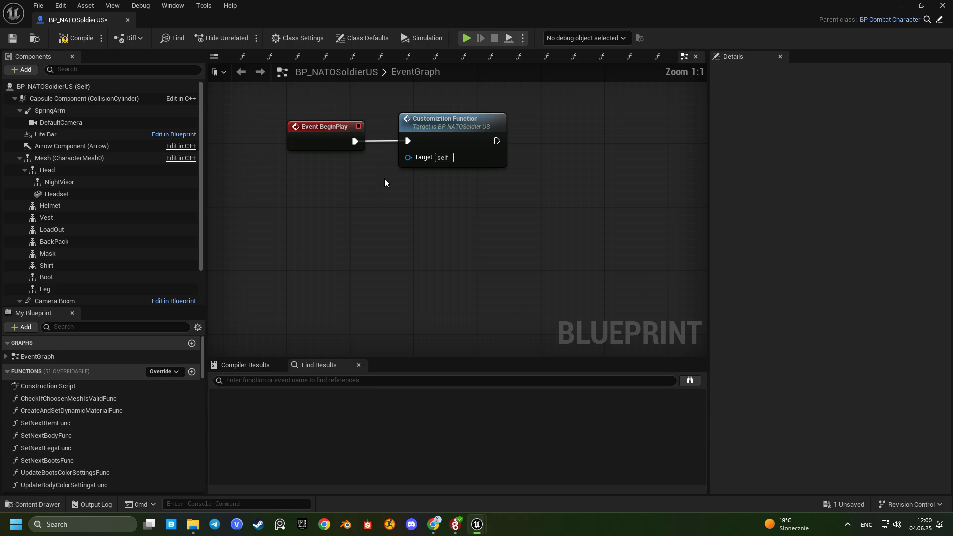
{"action": "right_click_drag", "start_coordinate": [384, 182], "coordinate": [374, 225]}
{"action": "left_click_drag", "start_coordinate": [421, 187], "coordinate": [509, 187]}
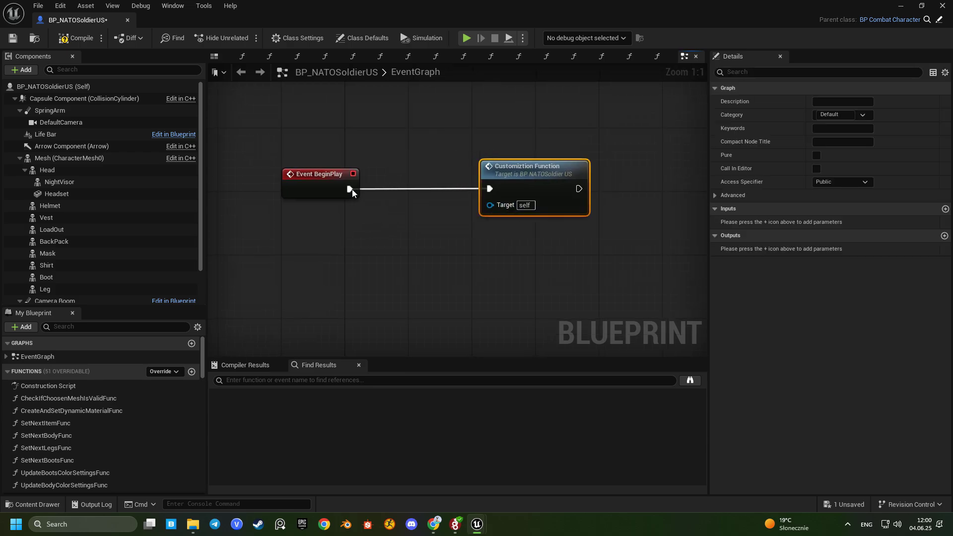
Add a call to the parent BeginPlay and wire it between Event BeginPlay and the Customiztion Function node
{"action": "left_click", "coordinate": [330, 186]}
{"action": "right_click", "coordinate": [328, 186]}
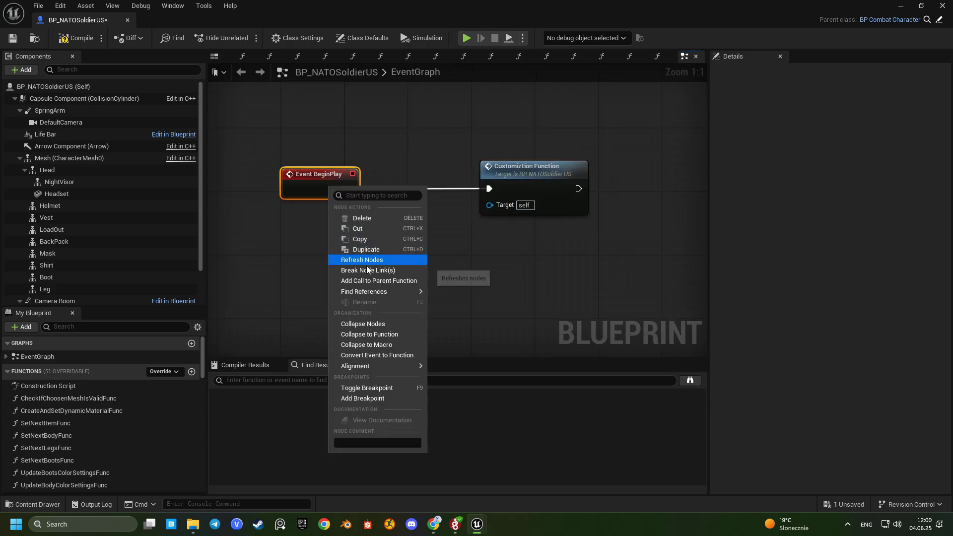
{"action": "left_click", "coordinate": [373, 280]}
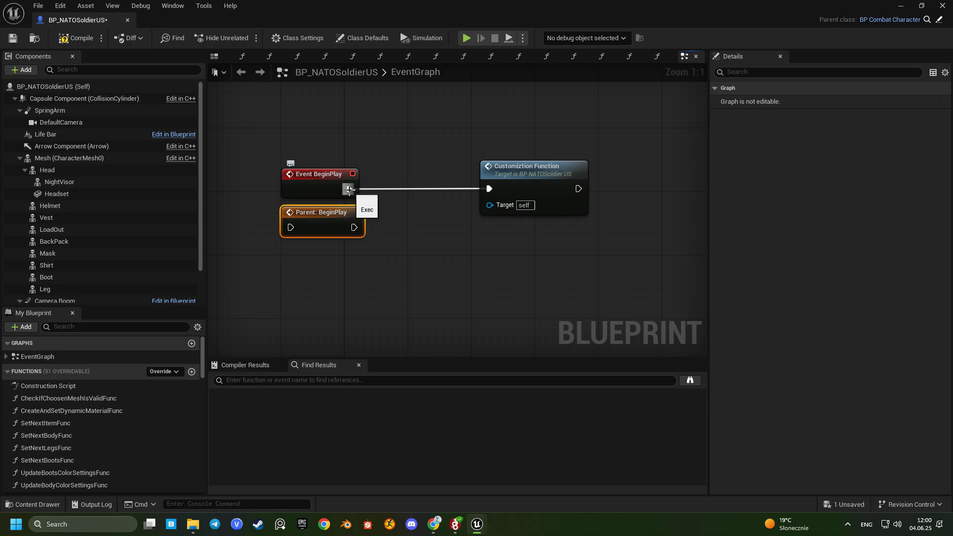
{"action": "mouse_move", "coordinate": [348, 189]}
{"action": "left_mouse_down"}
{"action": "mouse_move", "coordinate": [368, 208]}
{"action": "mouse_move", "coordinate": [359, 228]}
{"action": "mouse_move", "coordinate": [350, 193]}
{"action": "left_mouse_up"}
{"action": "key", "text": "super"}
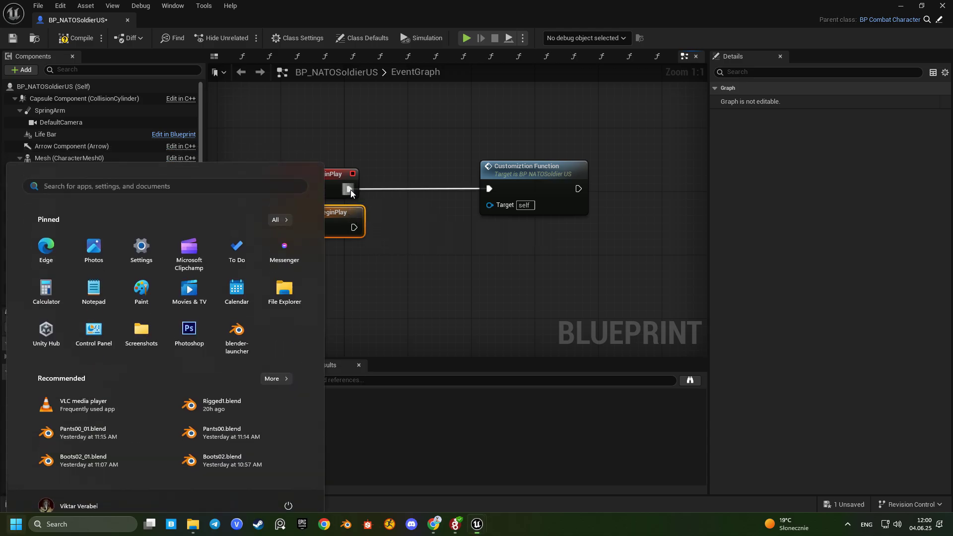
{"action": "key", "text": "super"}
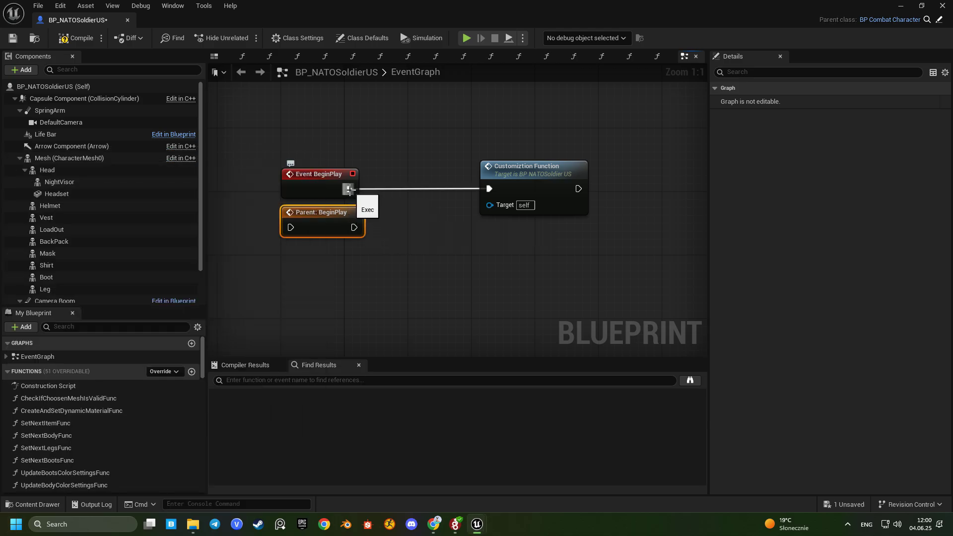
{"action": "left_click_drag", "start_coordinate": [349, 189], "coordinate": [354, 227], "text": "ctrl"}
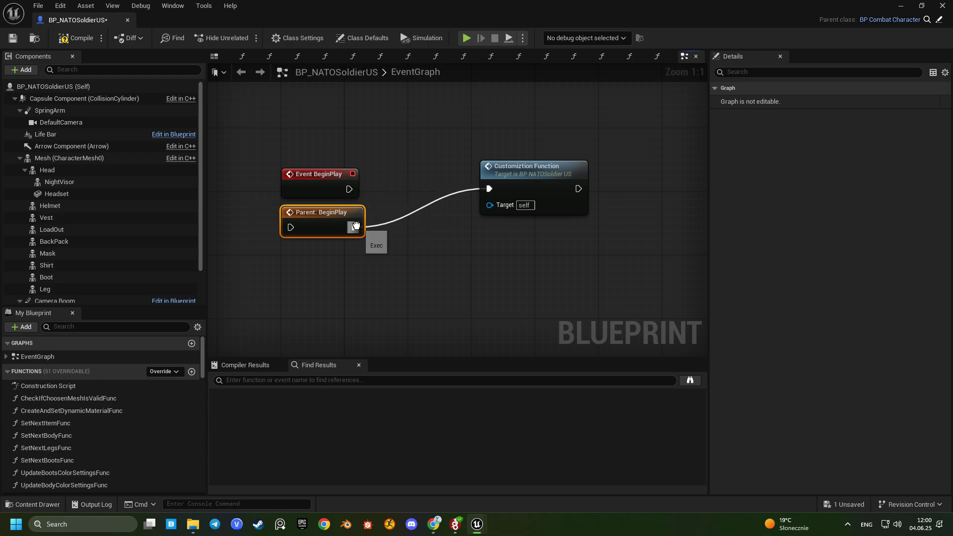
{"action": "left_click_drag", "start_coordinate": [349, 189], "coordinate": [291, 228]}
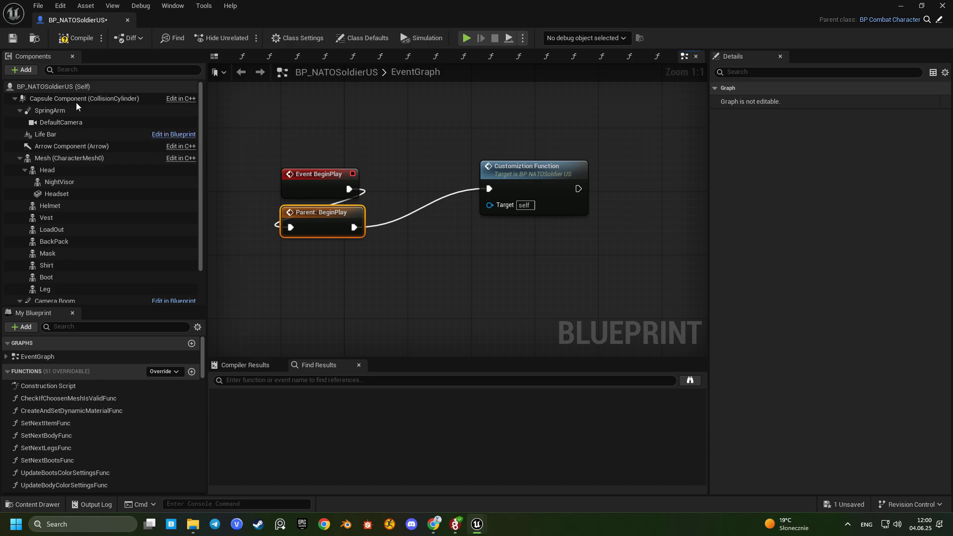
Reset the Mesh component's Anim Class to the inherited ABP_Manny_Combat, and compile and save the blueprint
{"action": "left_click", "coordinate": [65, 158]}
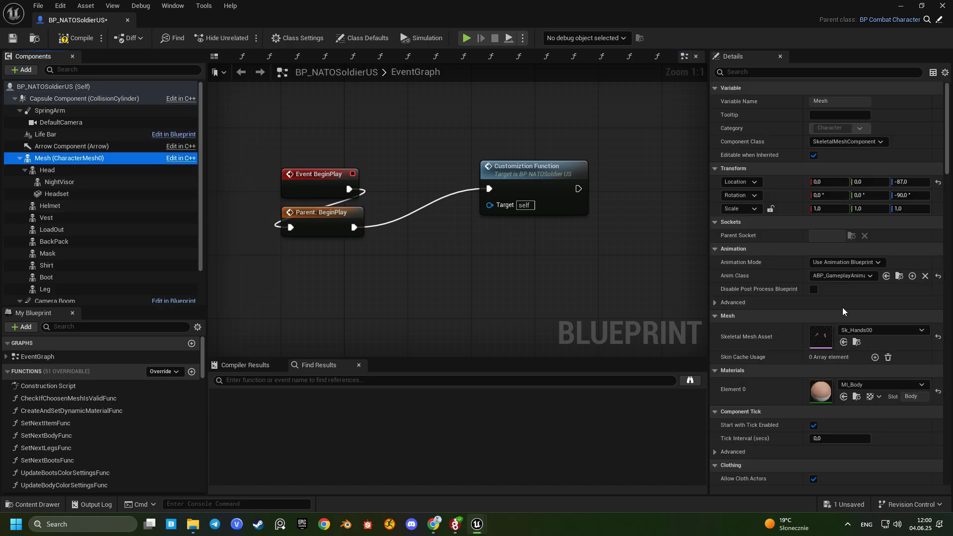
{"action": "left_click", "coordinate": [937, 277]}
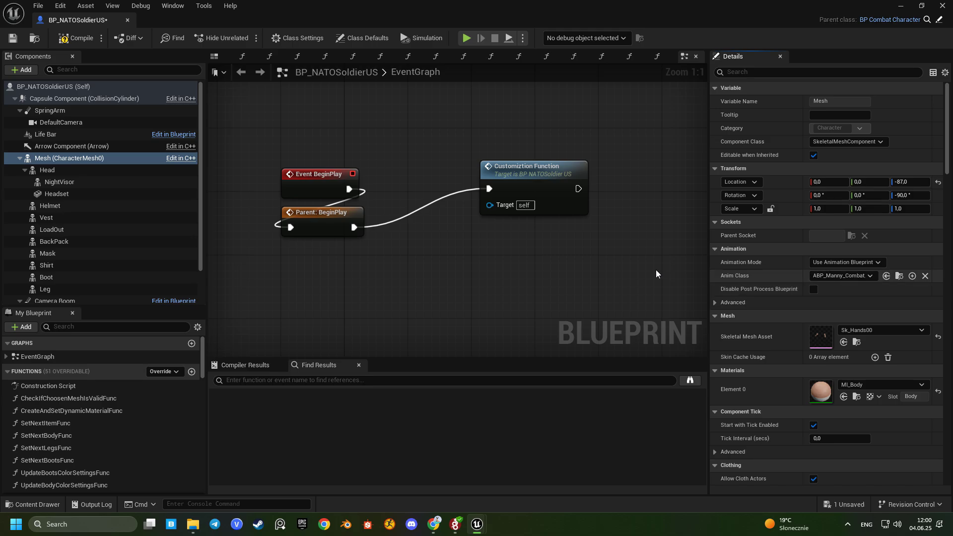
{"action": "left_click", "coordinate": [82, 38]}
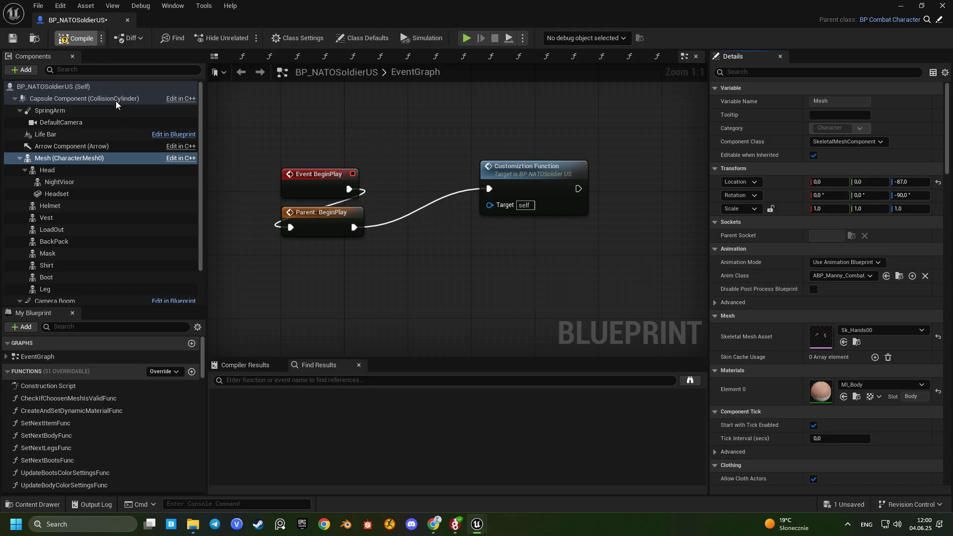
{"action": "left_click", "coordinate": [13, 38]}
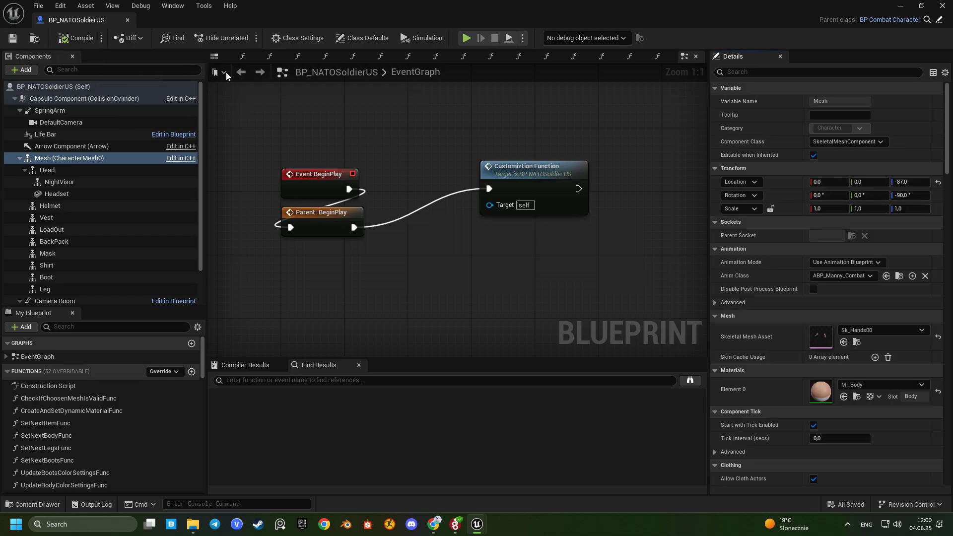
Check the soldier model in the blueprint's 3D preview and close the blueprint
{"action": "left_click", "coordinate": [220, 56]}
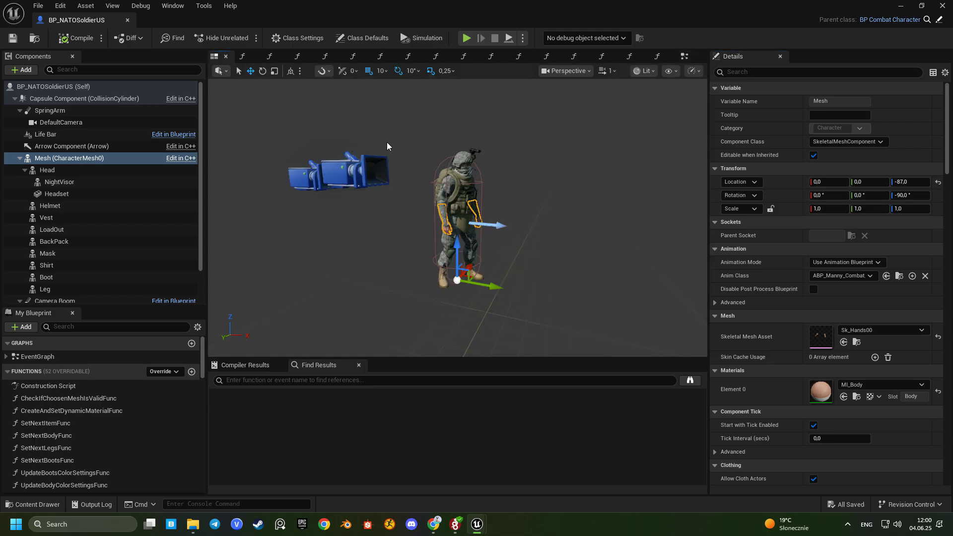
{"action": "left_click_drag", "start_coordinate": [542, 201], "coordinate": [483, 200]}
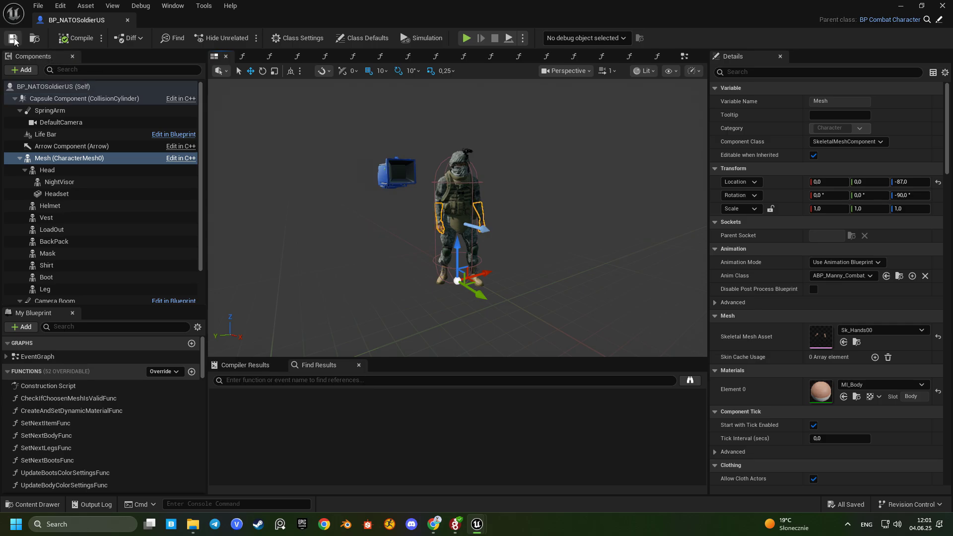
{"action": "left_click", "coordinate": [127, 20]}
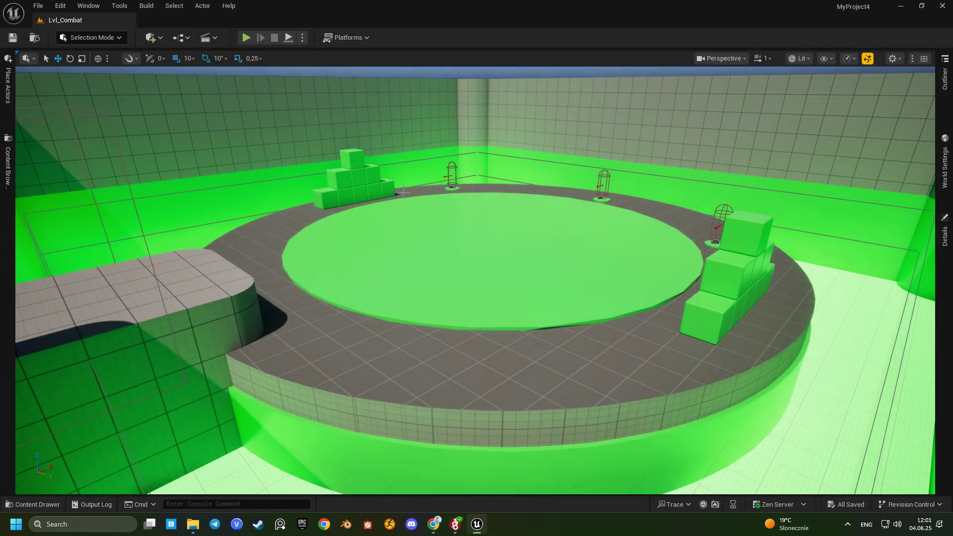
Open BP_CombatGameMode from the Variant_Combat Blueprints folder in a maximized window
{"action": "left_click", "coordinate": [34, 504]}
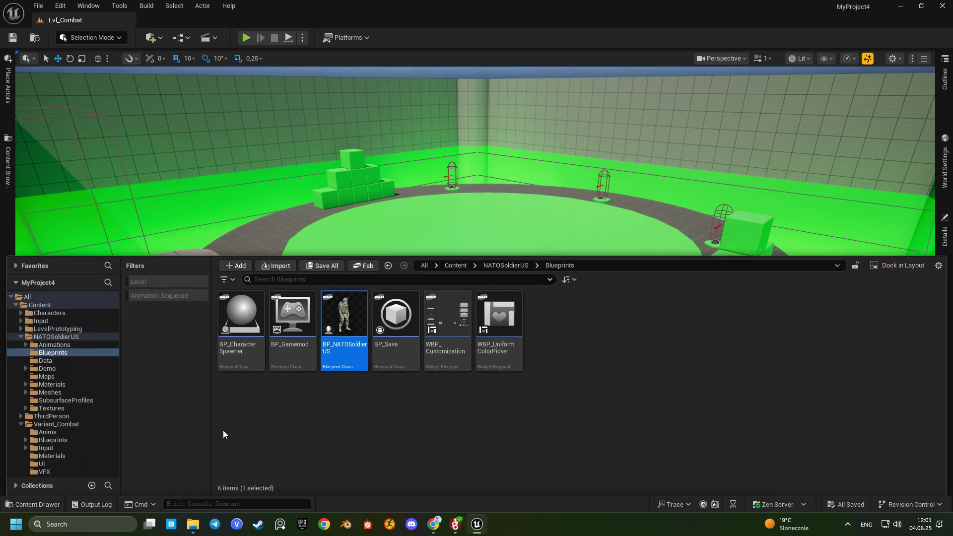
{"action": "left_click", "coordinate": [58, 439]}
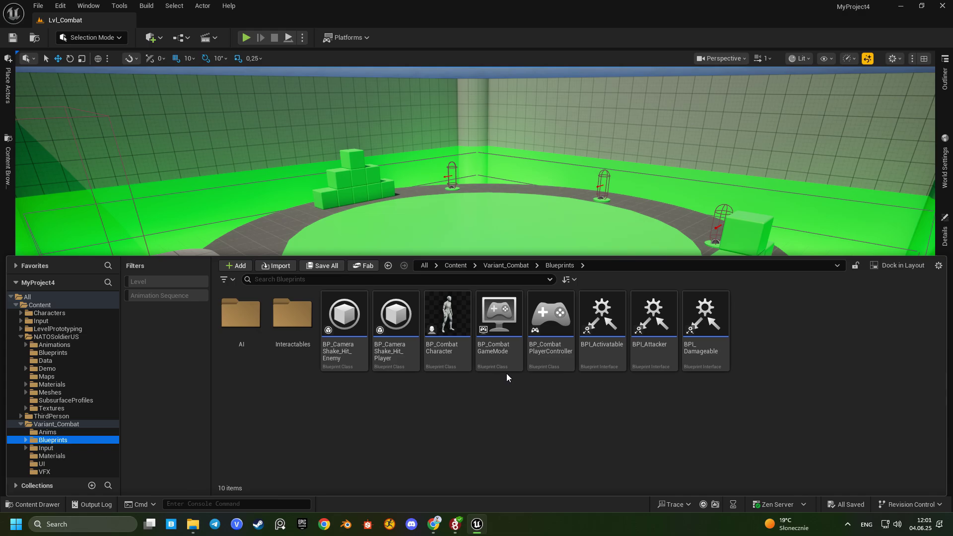
{"action": "mouse_move", "coordinate": [410, 362]}
{"action": "left_click", "coordinate": [506, 354]}
{"action": "double_click", "coordinate": [506, 354]}
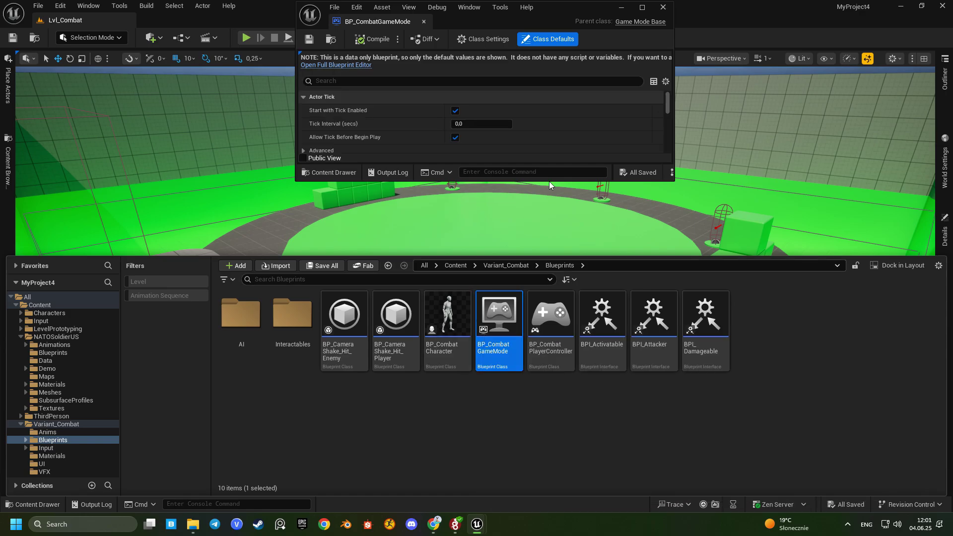
{"action": "left_click", "coordinate": [638, 9]}
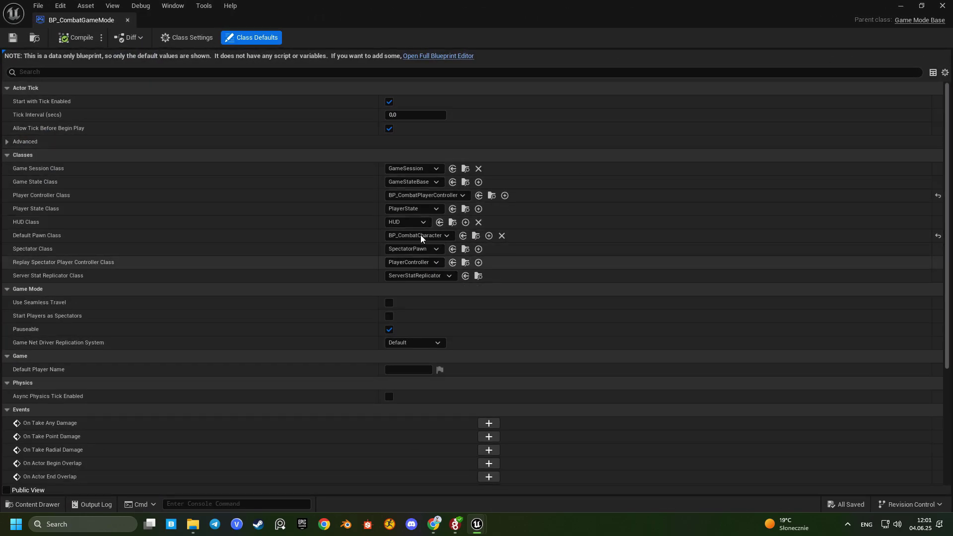
Set the game mode's Default Pawn Class to BP_NATOSoldierUS, and compile, save and close the blueprint
{"action": "left_click", "coordinate": [420, 235]}
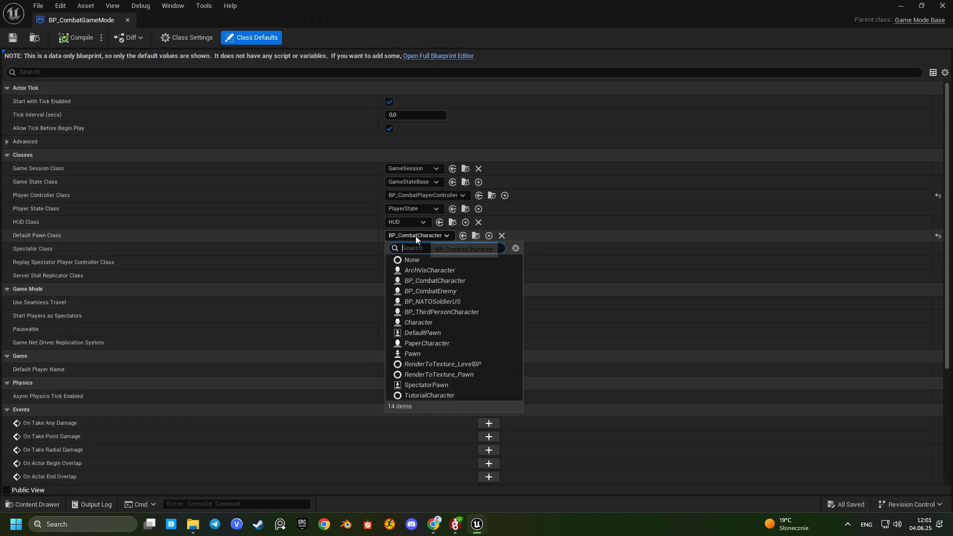
{"action": "left_click", "coordinate": [438, 302]}
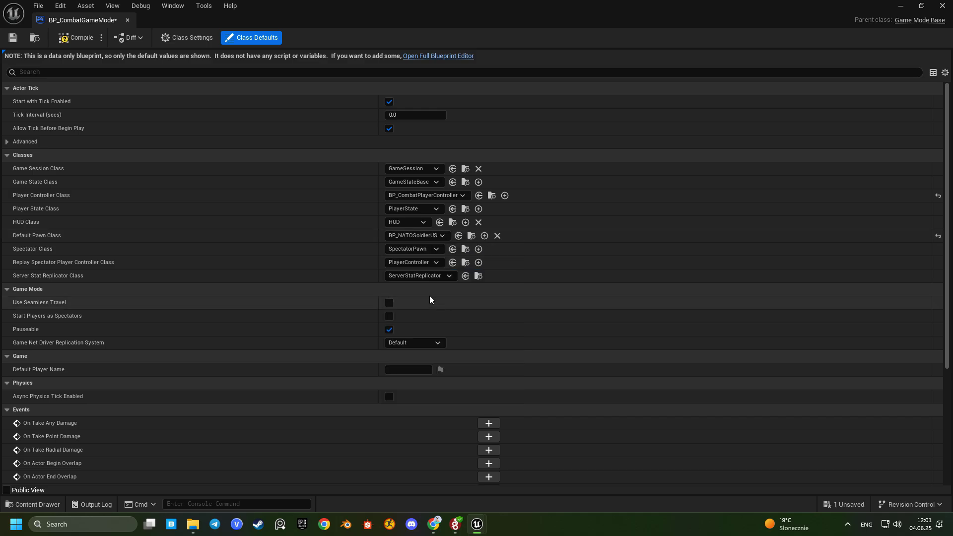
{"action": "left_click", "coordinate": [77, 37]}
{"action": "left_click", "coordinate": [12, 37]}
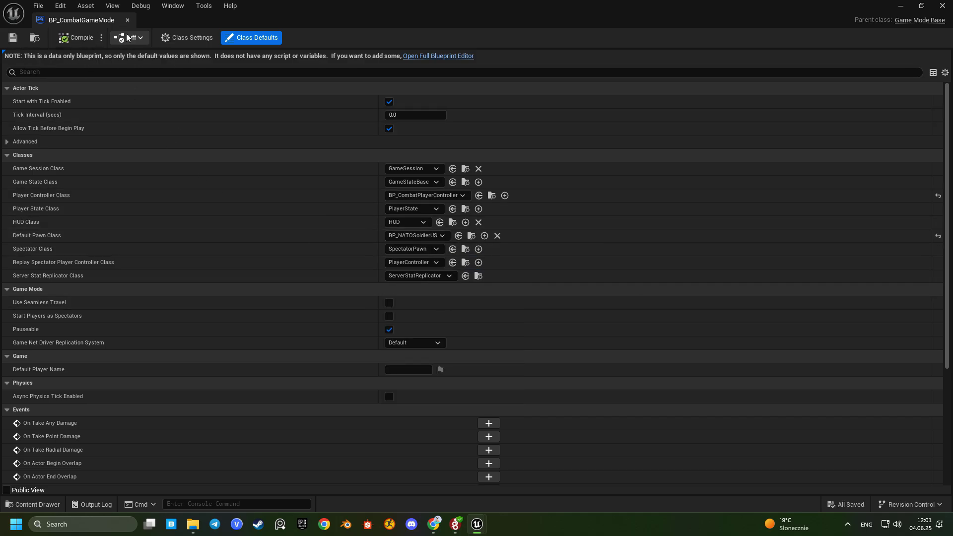
{"action": "left_click", "coordinate": [127, 21]}
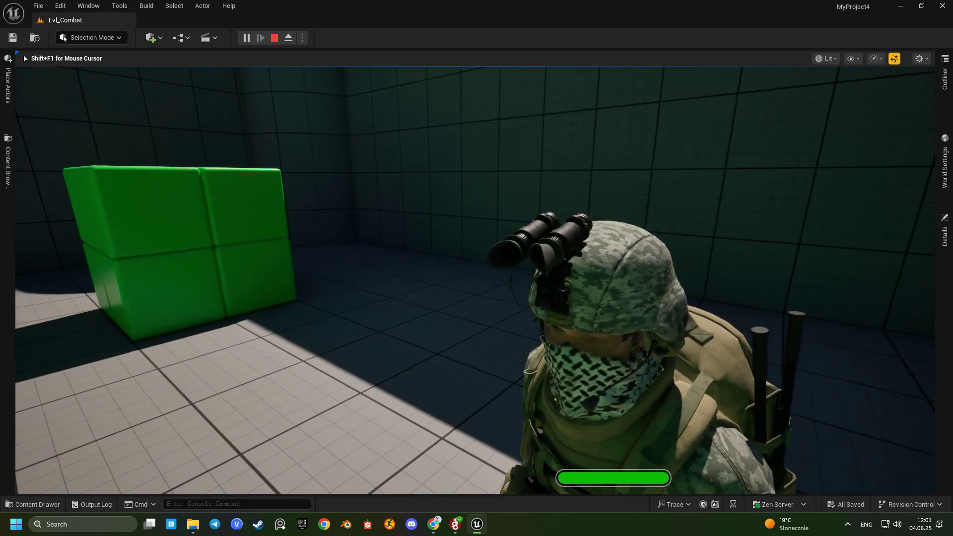
Play-test Lvl_Combat by walking the soldier around the level, and end the play session
{"action": "key", "text": "w"}
{"action": "key", "text": "s"}
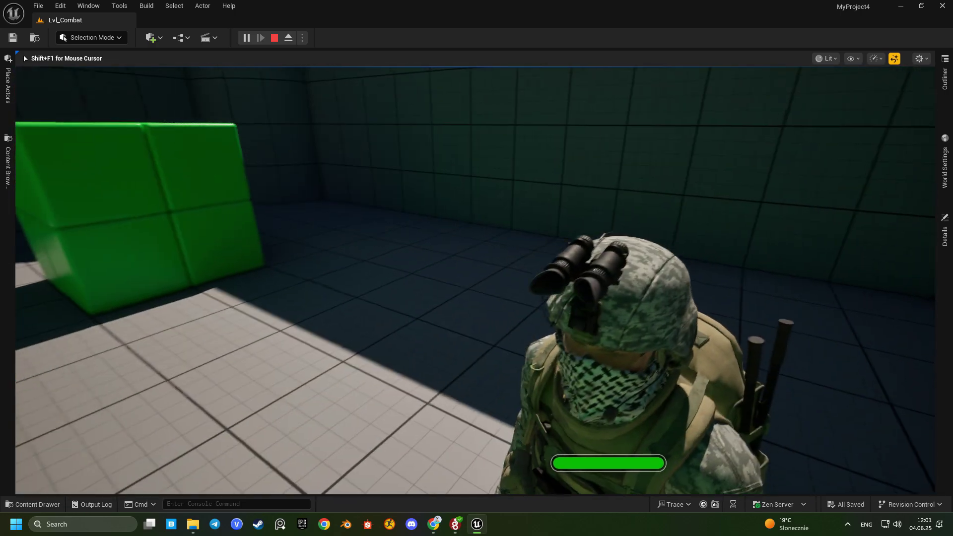
{"action": "key", "text": "w"}
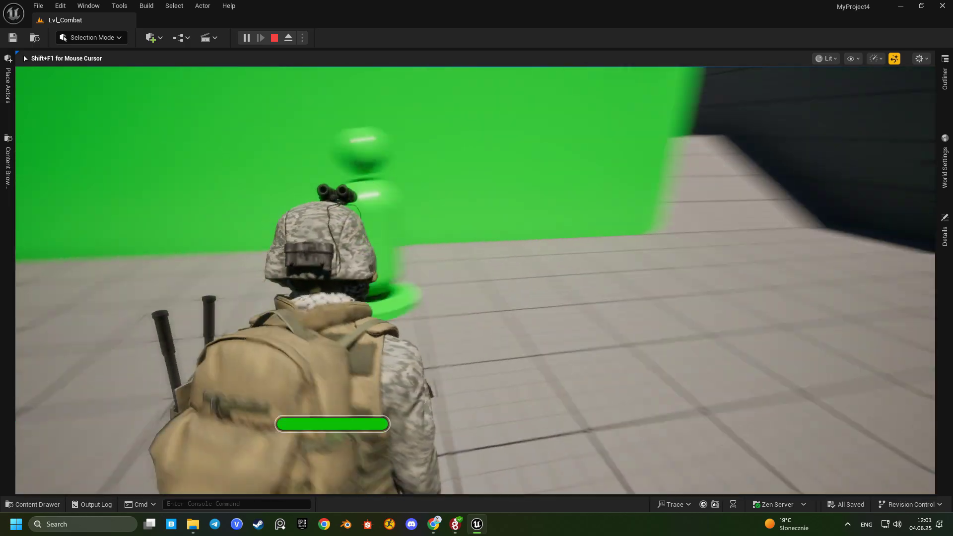
{"action": "key", "text": "w"}
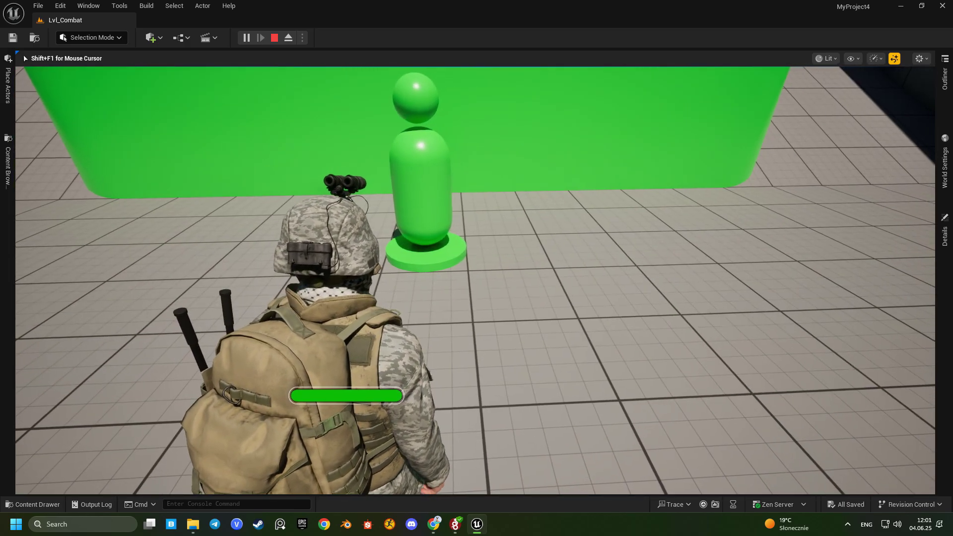
{"action": "key", "text": "d"}
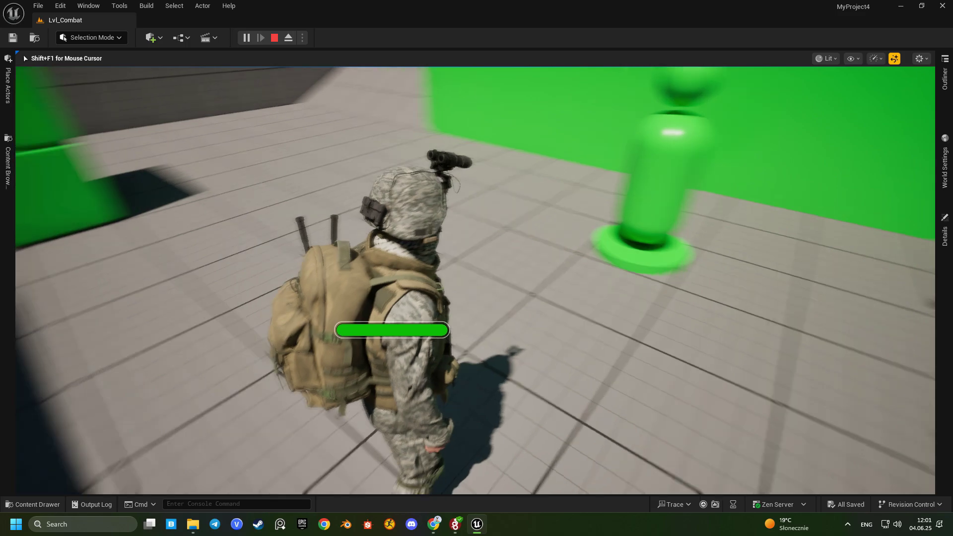
{"action": "key", "text": "w"}
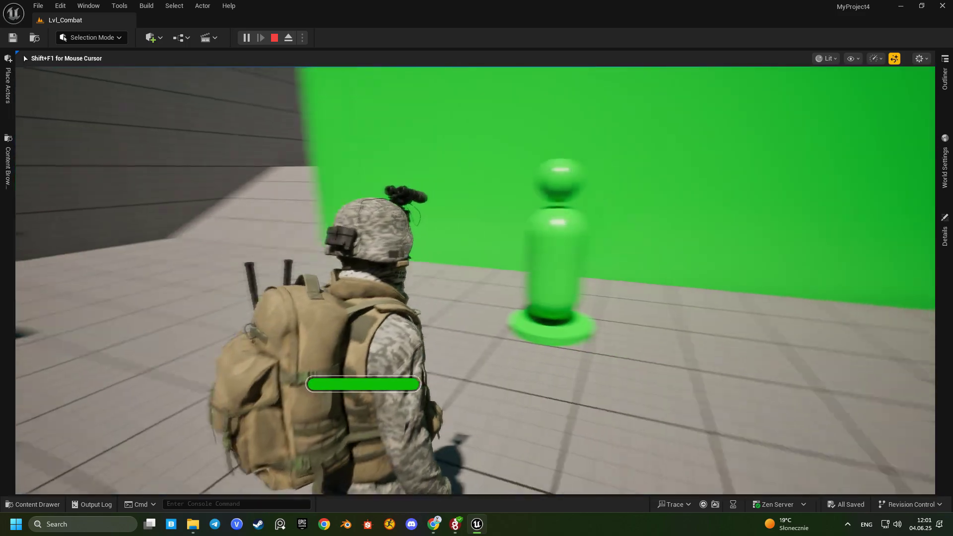
{"action": "key", "text": "Escape"}
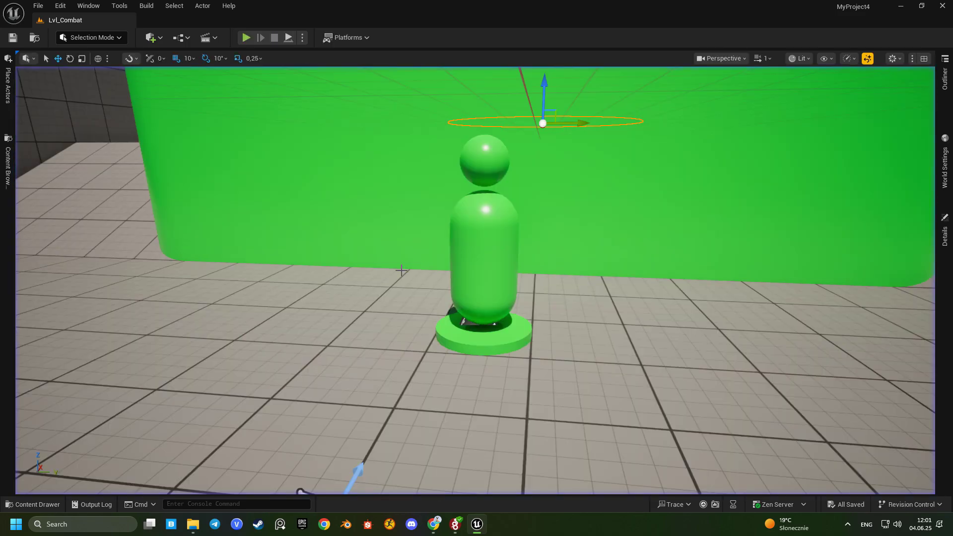
Open BP_CombatCharacter from the Variant_Combat Blueprints folder and examine the Melee Attacks logic in its event graph
{"action": "left_click", "coordinate": [46, 505]}
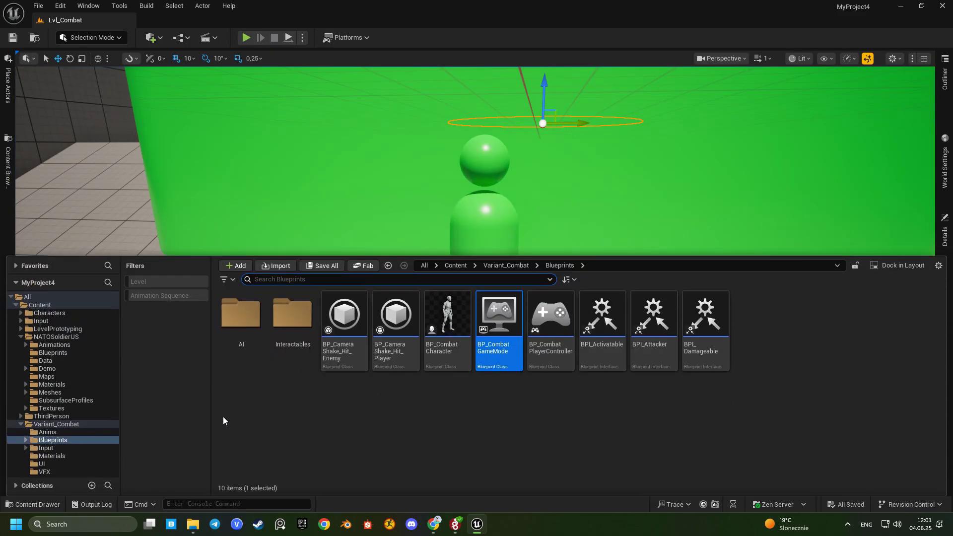
{"action": "double_click", "coordinate": [444, 355]}
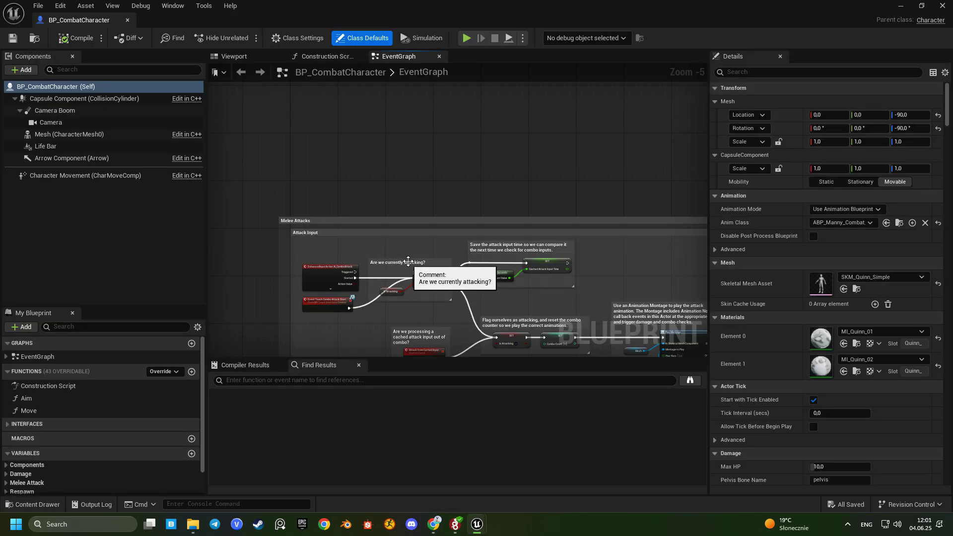
{"action": "right_click_drag", "start_coordinate": [421, 261], "coordinate": [424, 190]}
{"action": "scroll", "coordinate": [323, 187], "scroll_direction": "up", "scroll_amount": 2}
{"action": "right_click_drag", "start_coordinate": [348, 229], "coordinate": [263, 173]}
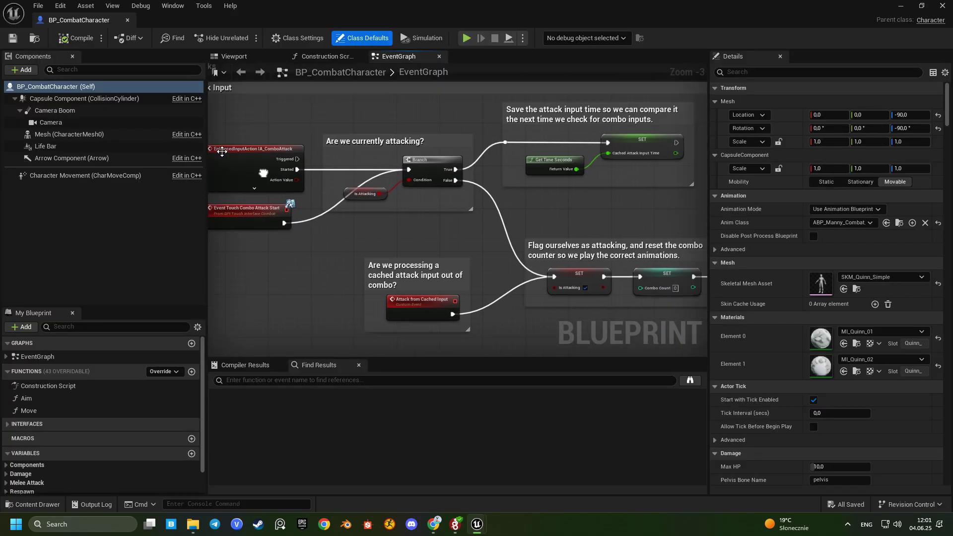
{"action": "right_click_drag", "start_coordinate": [526, 213], "coordinate": [329, 187]}
{"action": "scroll", "coordinate": [334, 198], "scroll_direction": "down", "scroll_amount": 4}
{"action": "right_click_drag", "start_coordinate": [491, 226], "coordinate": [556, 143]}
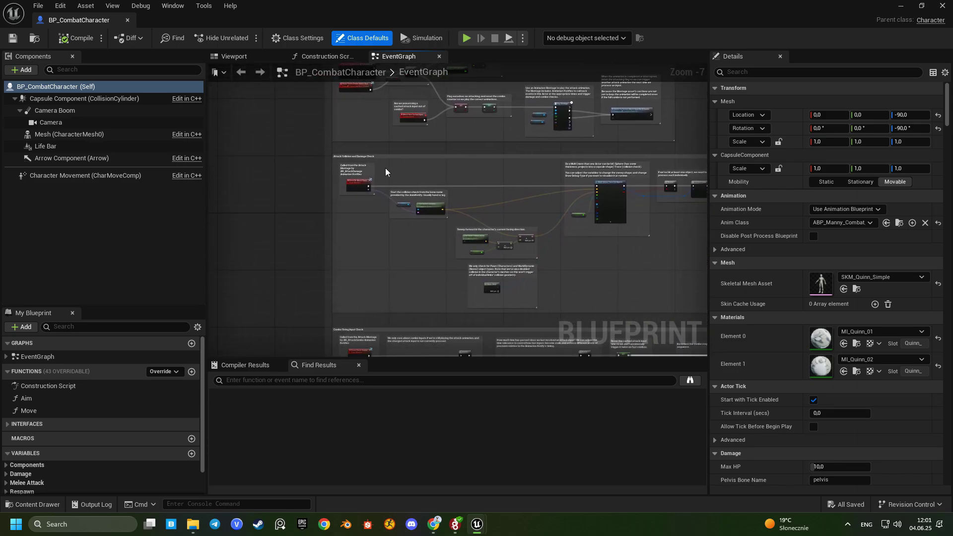
{"action": "scroll", "coordinate": [359, 178], "scroll_direction": "up", "scroll_amount": 4}
{"action": "scroll", "coordinate": [353, 187], "scroll_direction": "down", "scroll_amount": 3}
{"action": "right_click_drag", "start_coordinate": [387, 196], "coordinate": [270, 183]}
{"action": "right_click_drag", "start_coordinate": [556, 184], "coordinate": [282, 181]}
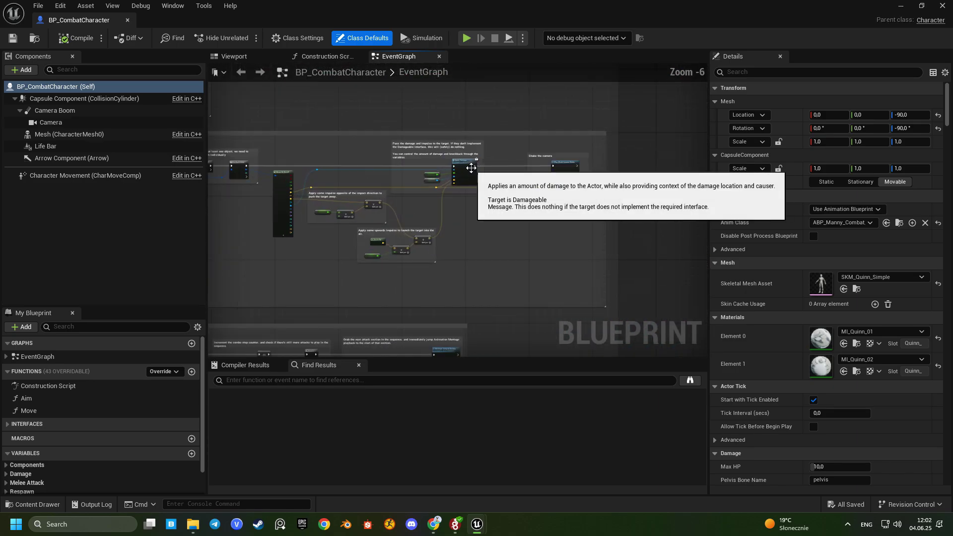
{"action": "scroll", "coordinate": [471, 168], "scroll_direction": "up", "scroll_amount": 4}
{"action": "scroll", "coordinate": [465, 183], "scroll_direction": "down", "scroll_amount": 8}
Examine the Add Mapping Context node and the platform switch feeding it in the BP_CombatCharacter event graph
{"action": "right_click_drag", "start_coordinate": [347, 166], "coordinate": [640, 307]}
{"action": "right_click_drag", "start_coordinate": [510, 146], "coordinate": [538, 343]}
{"action": "scroll", "coordinate": [490, 225], "scroll_direction": "up", "scroll_amount": 6}
{"action": "right_click_drag", "start_coordinate": [558, 244], "coordinate": [295, 225]}
{"action": "scroll", "coordinate": [335, 218], "scroll_direction": "up", "scroll_amount": 2}
{"action": "right_click_drag", "start_coordinate": [554, 265], "coordinate": [442, 259]}
{"action": "scroll", "coordinate": [312, 243], "scroll_direction": "up", "scroll_amount": 1}
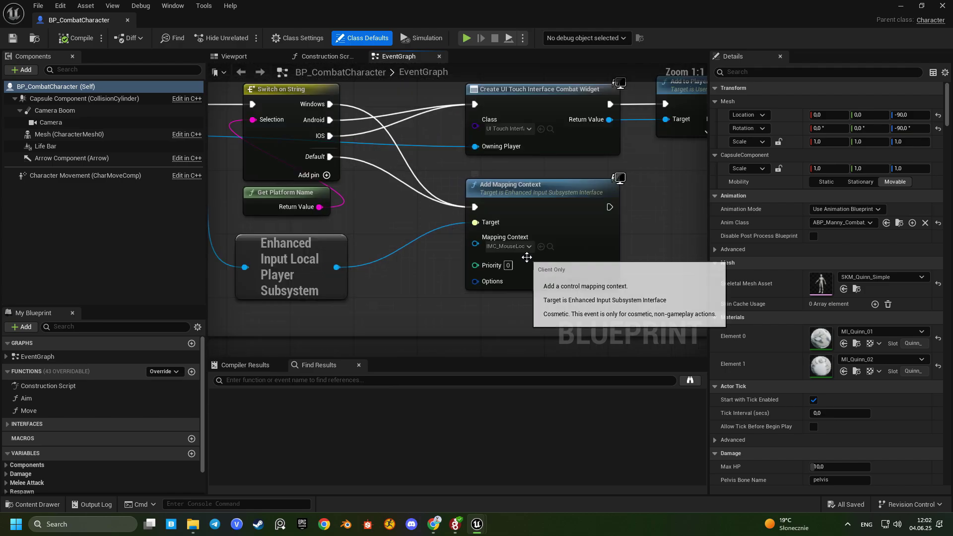
{"action": "scroll", "coordinate": [516, 255], "scroll_direction": "up", "scroll_amount": 1}
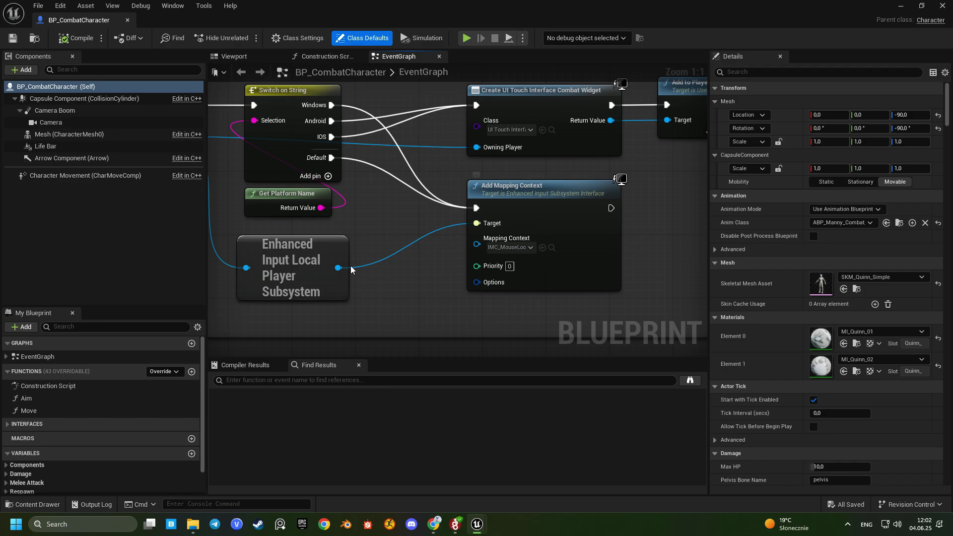
{"action": "scroll", "coordinate": [387, 289], "scroll_direction": "down", "scroll_amount": 8}
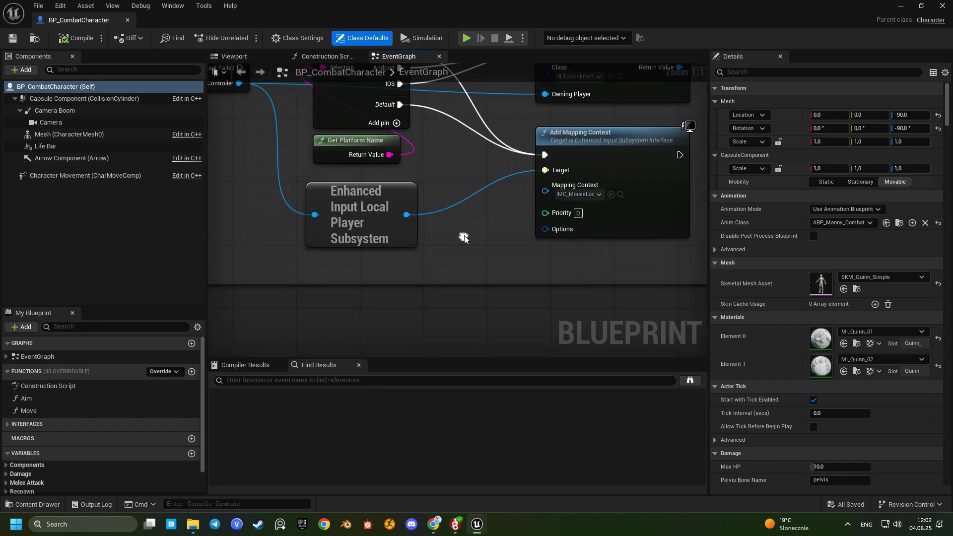
Leave the BP_CombatCharacter event graph and open BP_NATOSoldierUS from the NATOSoldierUS Blueprints folder
{"action": "scroll", "coordinate": [502, 197], "scroll_direction": "up", "scroll_amount": 5}
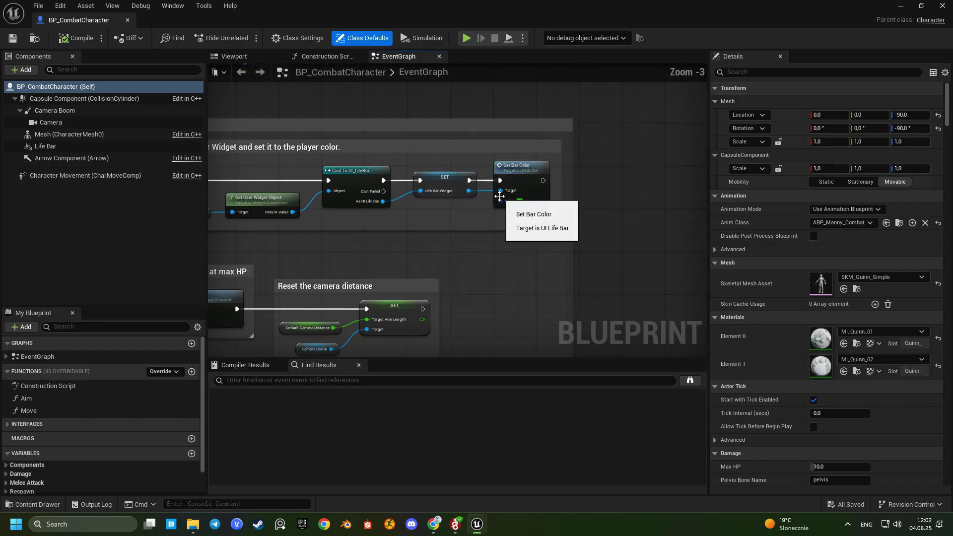
{"action": "scroll", "coordinate": [502, 197], "scroll_direction": "down", "scroll_amount": 10}
{"action": "right_click_drag", "start_coordinate": [564, 259], "coordinate": [518, 137]}
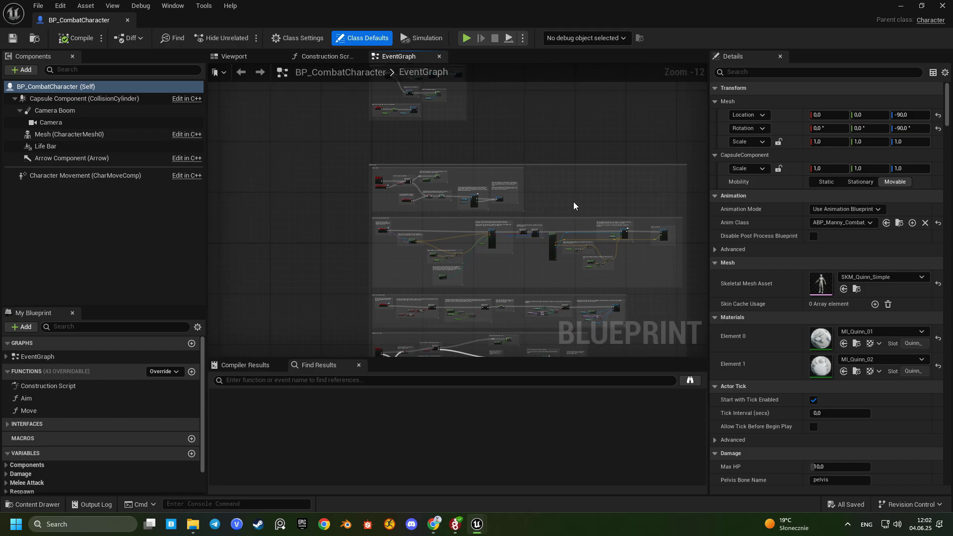
{"action": "scroll", "coordinate": [574, 205], "scroll_direction": "up", "scroll_amount": 1}
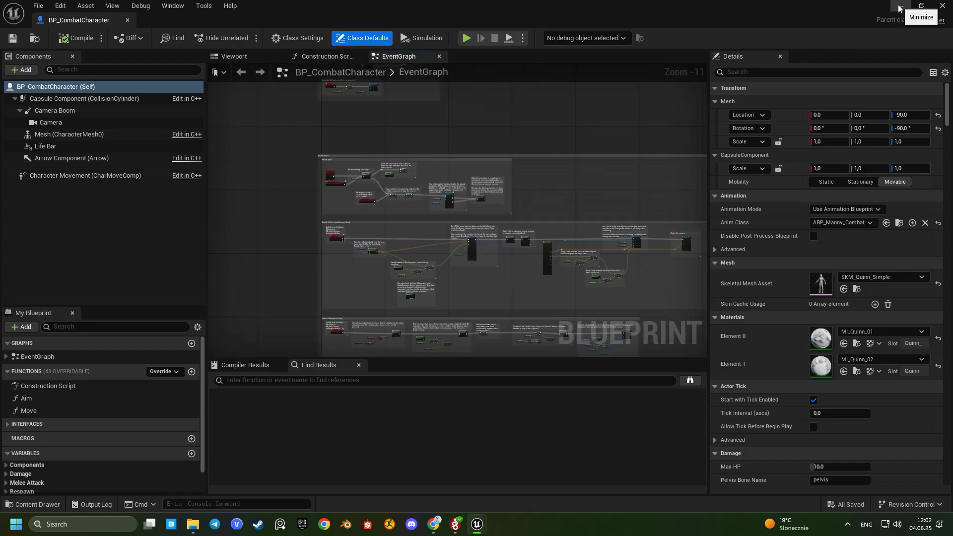
{"action": "left_click", "coordinate": [899, 6]}
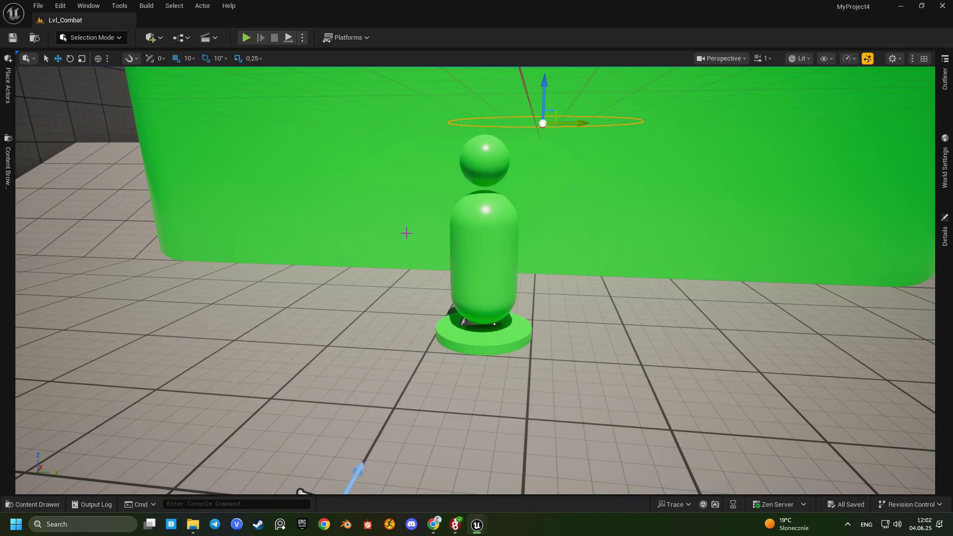
{"action": "left_click", "coordinate": [50, 504]}
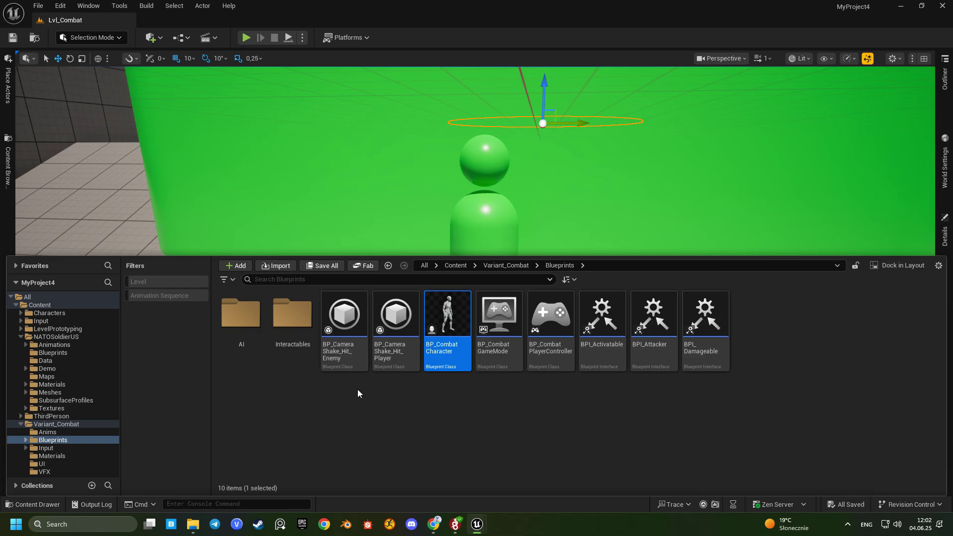
{"action": "left_click", "coordinate": [63, 354]}
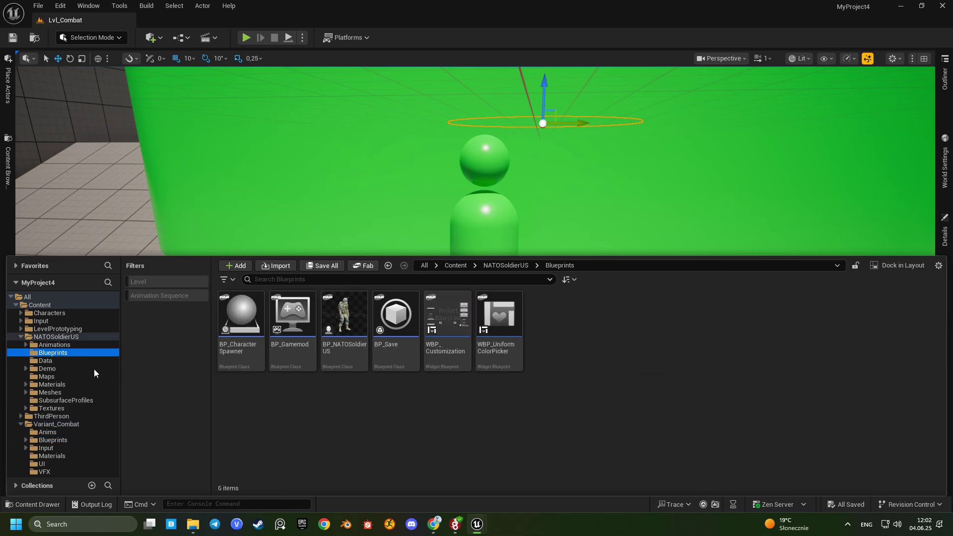
{"action": "double_click", "coordinate": [342, 318]}
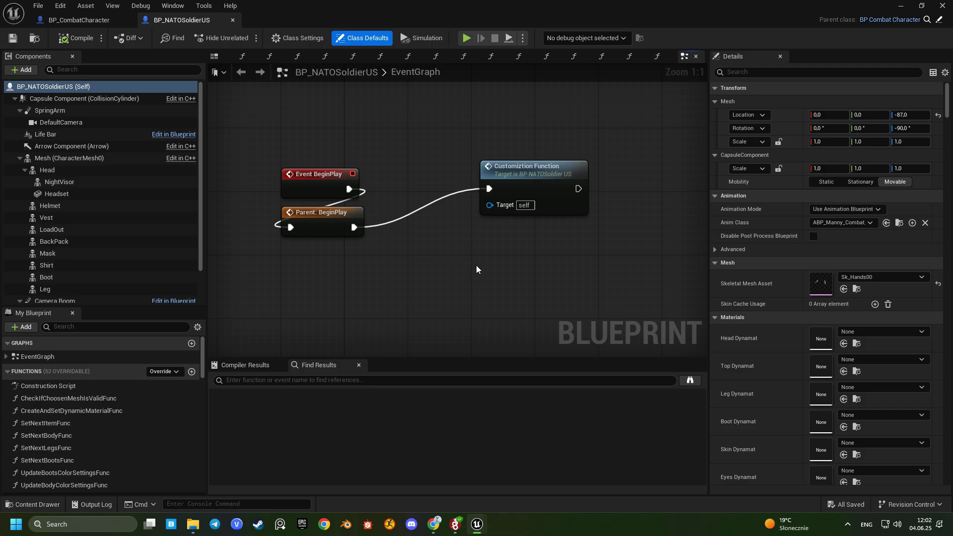
Move the Customiztion Function node in line with Parent: BeginPlay and add a Get Player Controller node below it
{"action": "left_click_drag", "start_coordinate": [517, 194], "coordinate": [490, 215]}
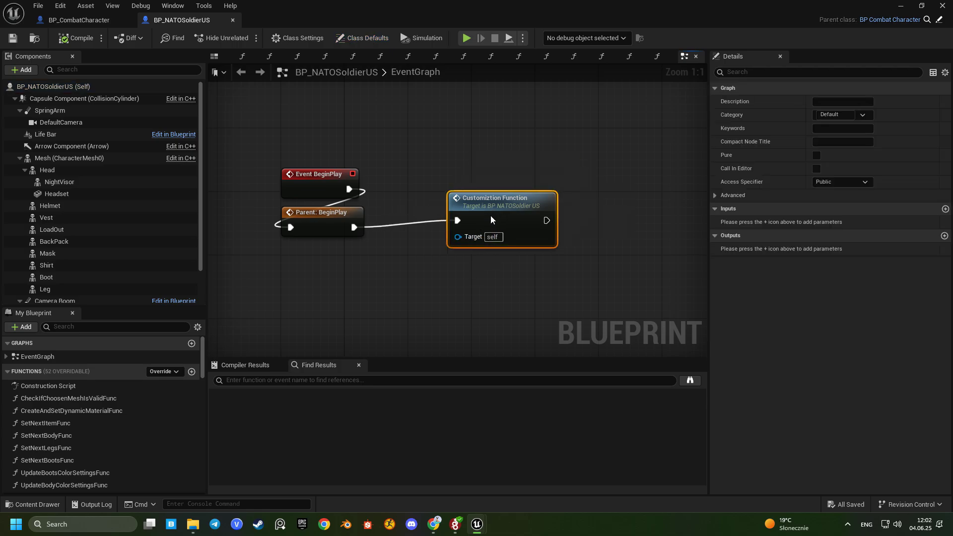
{"action": "right_click_drag", "start_coordinate": [560, 256], "coordinate": [488, 246]}
{"action": "scroll", "coordinate": [487, 246], "scroll_direction": "down", "scroll_amount": 2}
{"action": "right_click", "coordinate": [464, 276]}
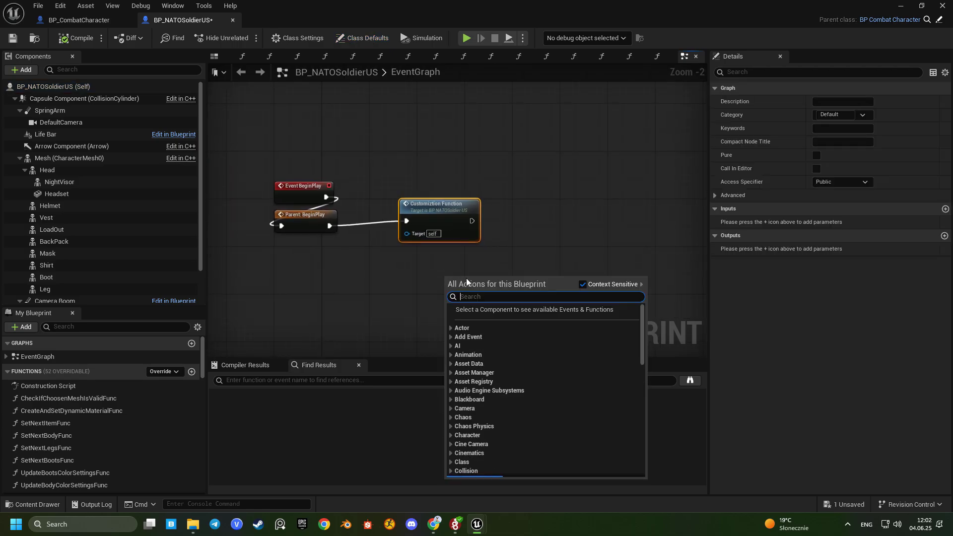
{"action": "type", "text": "G"}
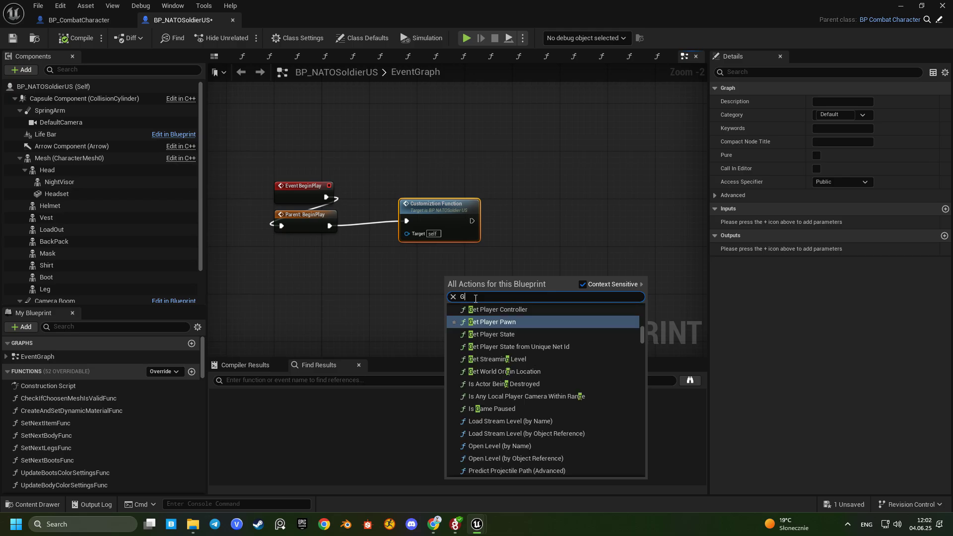
{"action": "type", "text": "ET "}
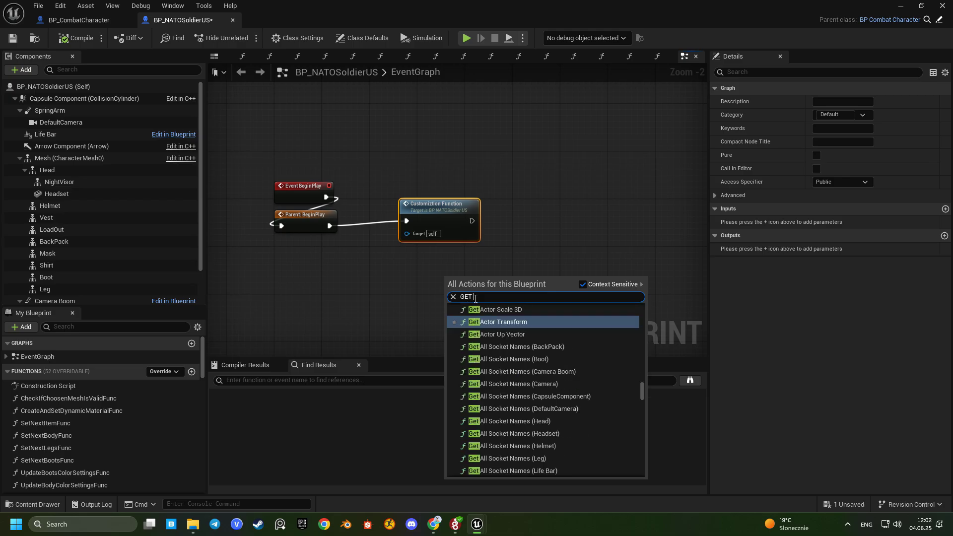
{"action": "type", "text": "player"}
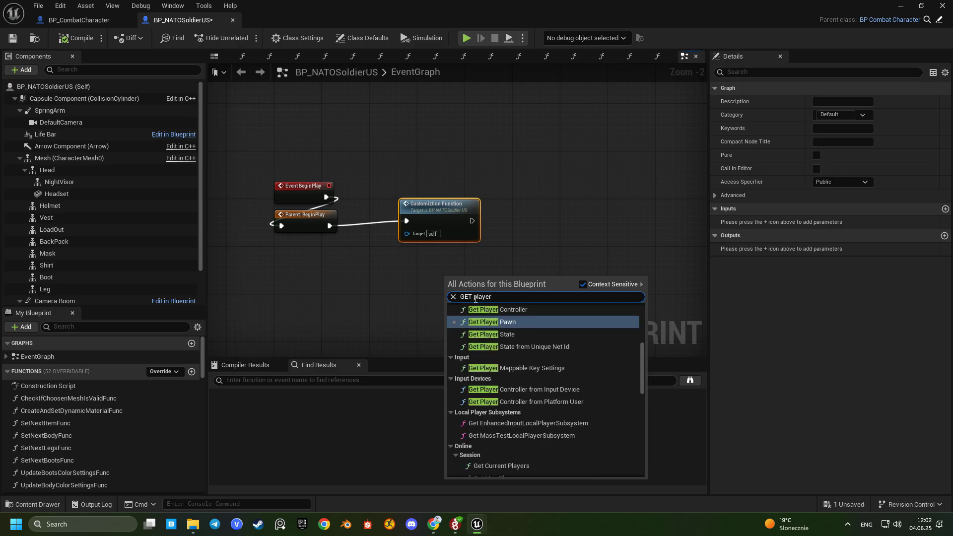
{"action": "left_click", "coordinate": [525, 309]}
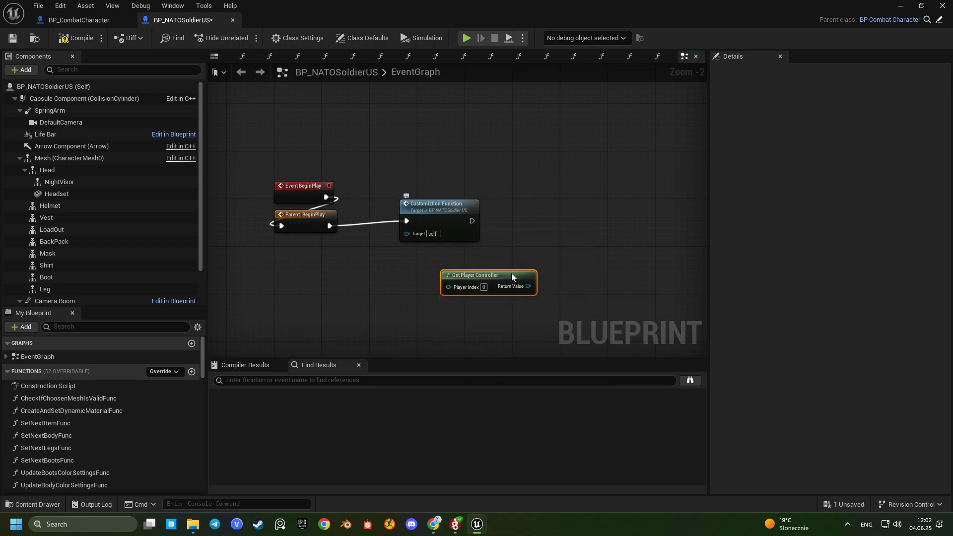
Add a Get EnhancedInputLocalPlayerSubsystem node fed by the Return Value of Get Player Controller
{"action": "left_click_drag", "start_coordinate": [568, 290], "coordinate": [567, 286]}
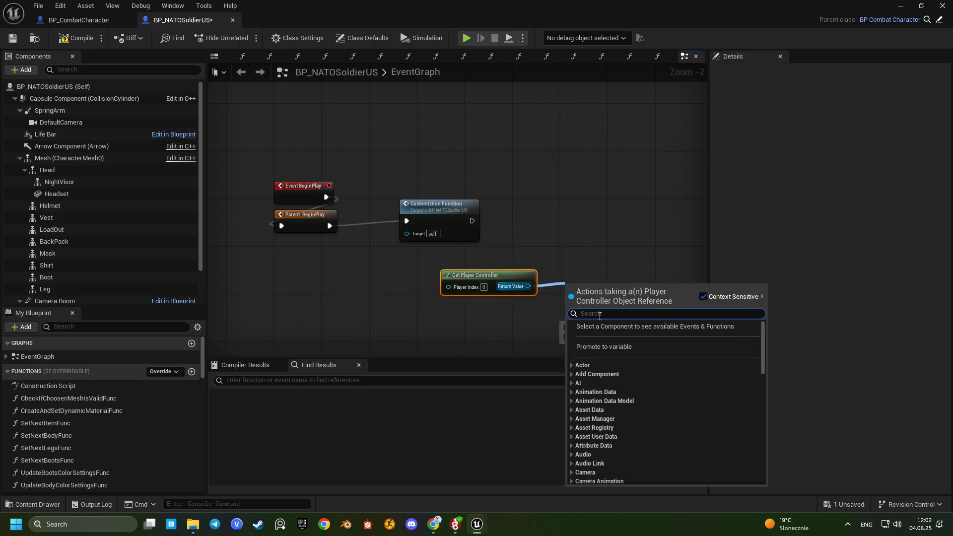
{"action": "type", "text": "on"}
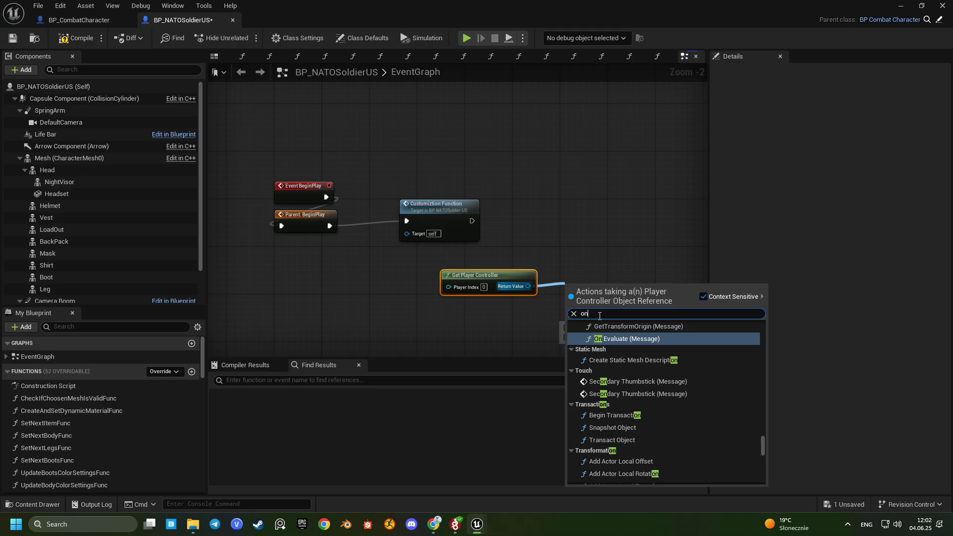
{"action": "type", "text": "text"}
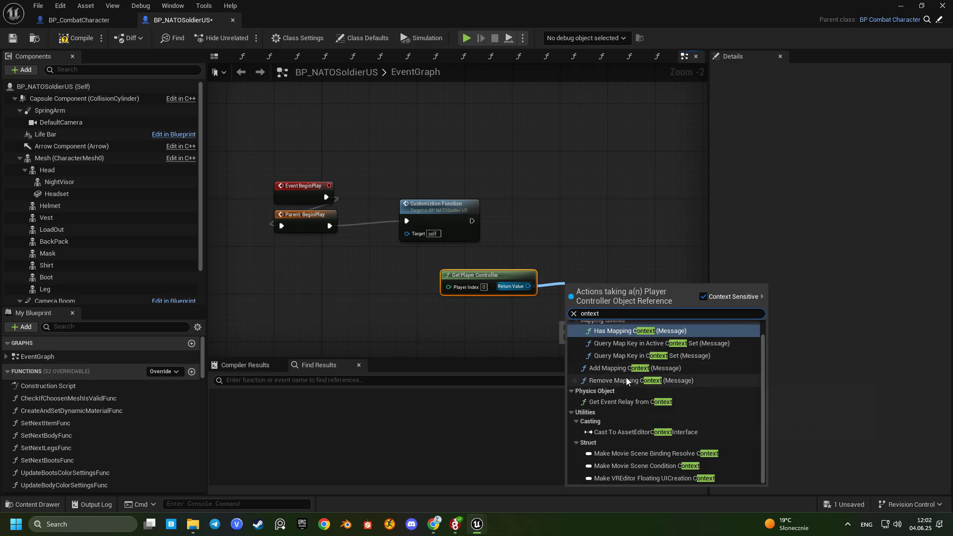
{"action": "scroll", "coordinate": [626, 376], "scroll_direction": "down", "scroll_amount": 1}
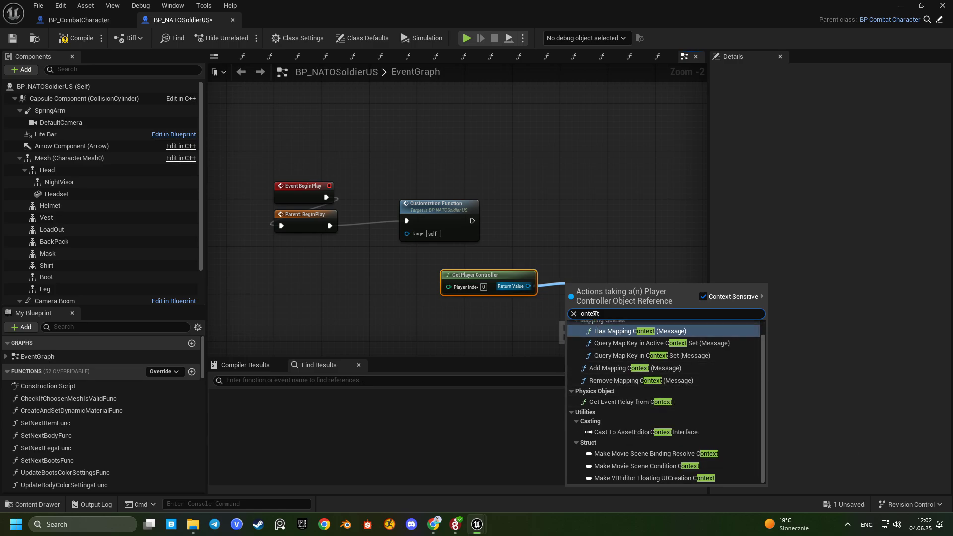
{"action": "type", "text": "en"}
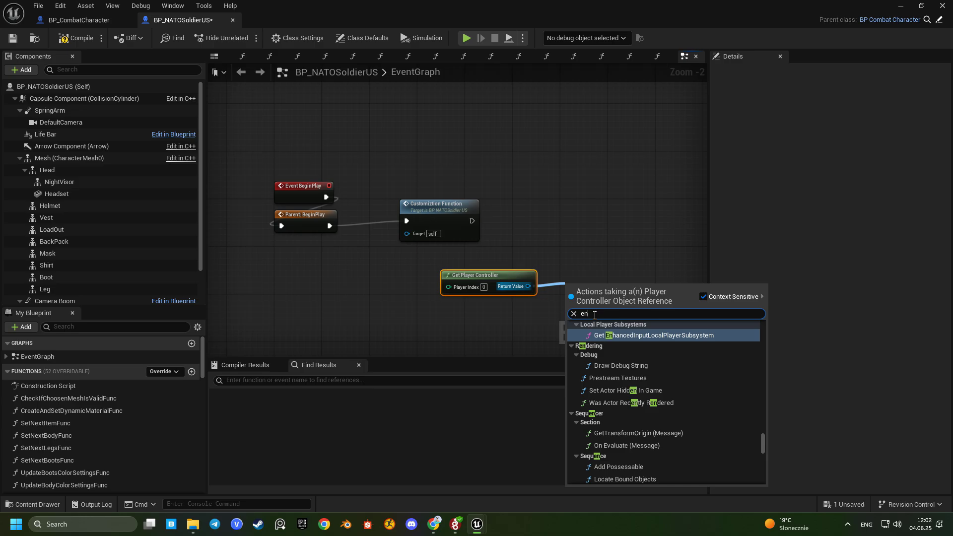
{"action": "type", "text": "an"}
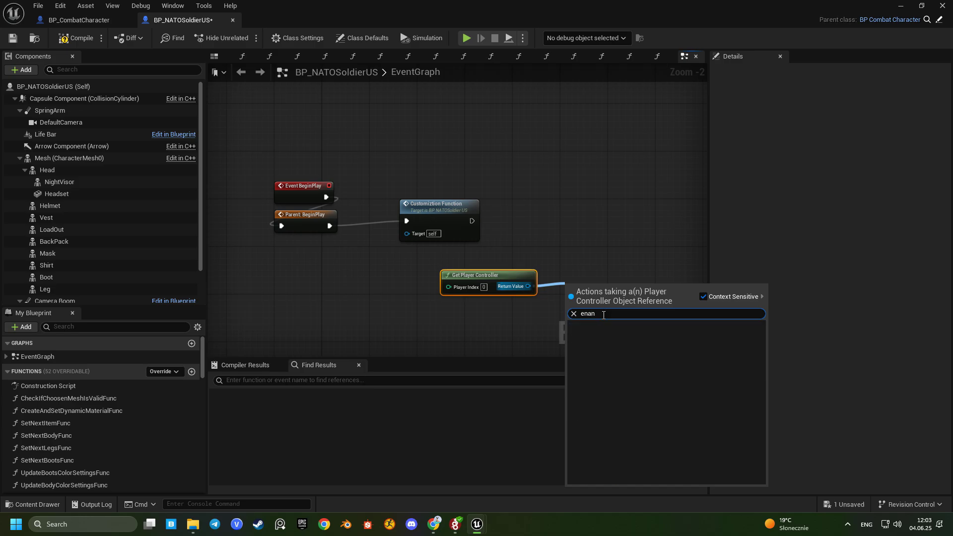
{"action": "key", "text": "BackSpace"}
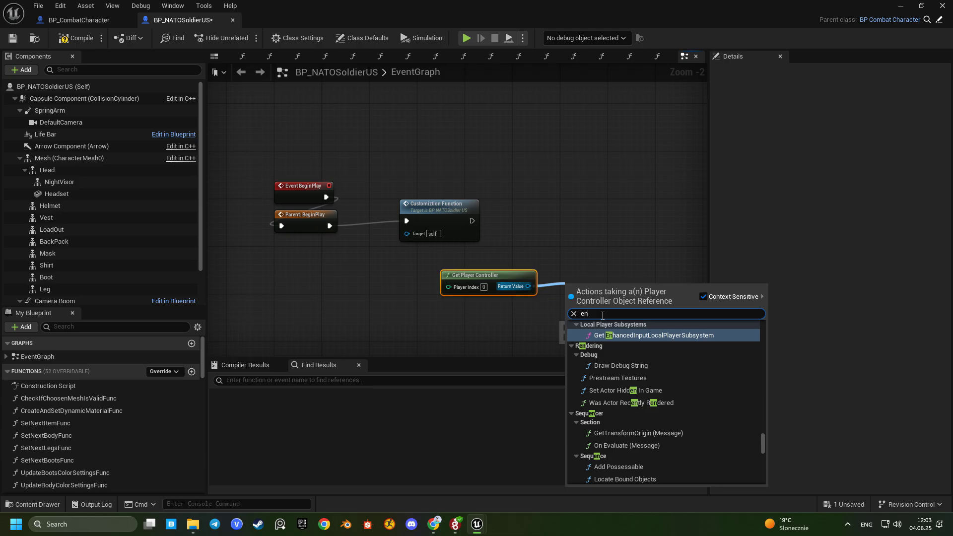
{"action": "left_click", "coordinate": [618, 336]}
Add a Has Mapping Context node fed by the Enhanced Input Local Player Subsystem and place it above the subsystem's output
{"action": "right_click_drag", "start_coordinate": [619, 340], "coordinate": [469, 300]}
{"action": "left_click_drag", "start_coordinate": [468, 300], "coordinate": [493, 267]}
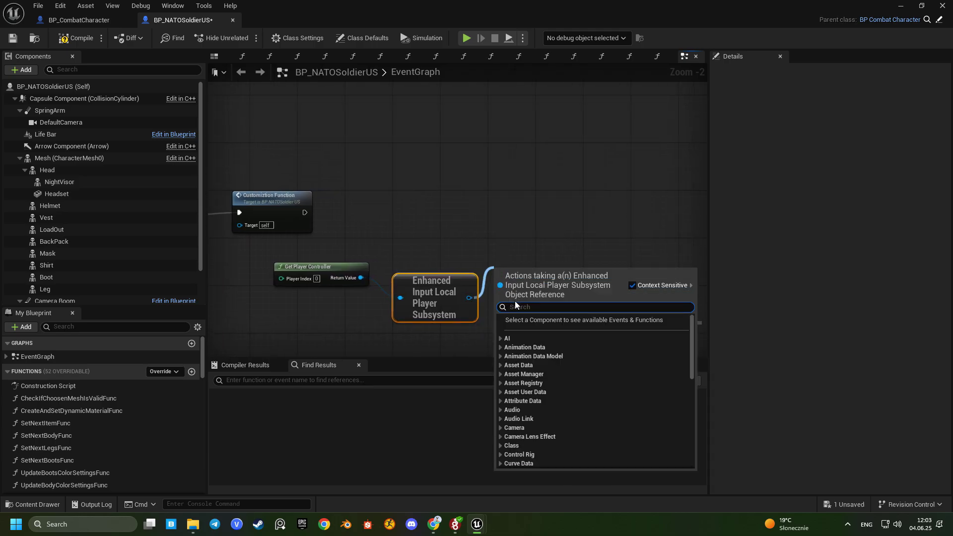
{"action": "type", "text": "mapp"}
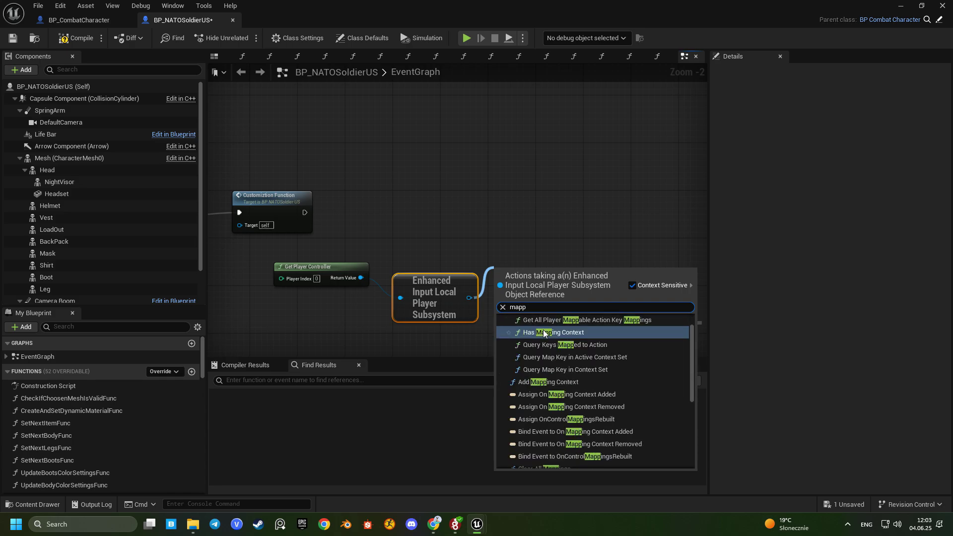
{"action": "left_click", "coordinate": [545, 333]}
{"action": "left_click_drag", "start_coordinate": [527, 274], "coordinate": [525, 229]}
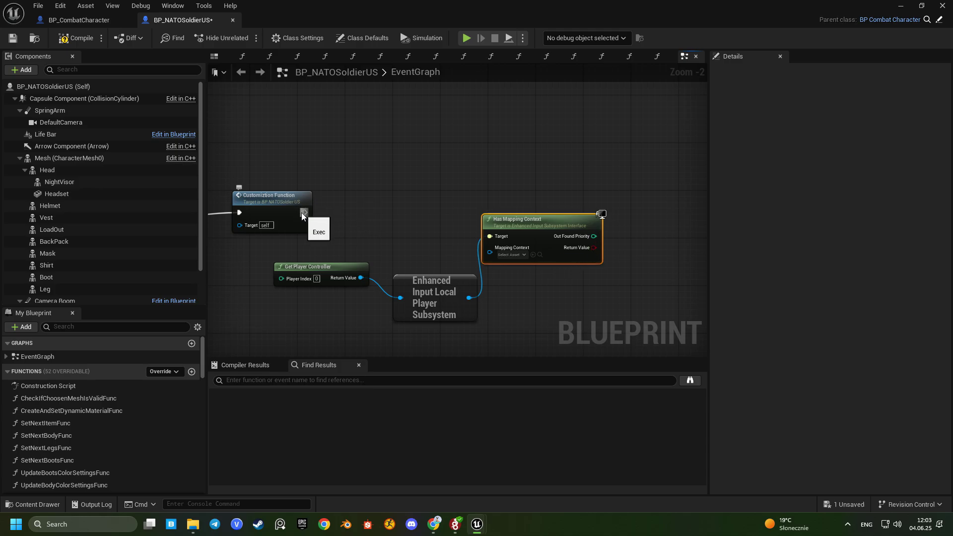
Add a Print String node executed after Customiztion Function and feed its In String from Has Mapping Context's Return Value
{"action": "left_click_drag", "start_coordinate": [303, 212], "coordinate": [650, 203]}
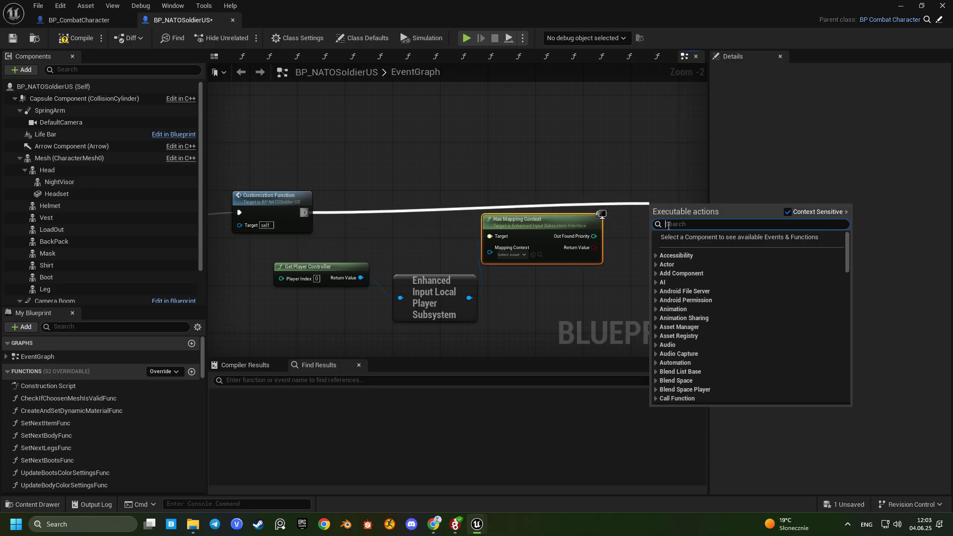
{"action": "type", "text": "prin"}
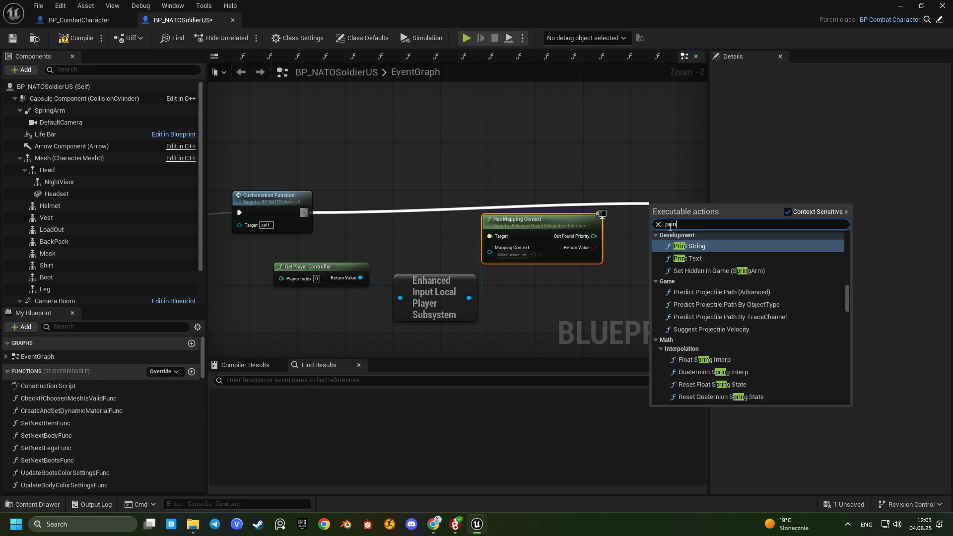
{"action": "left_click", "coordinate": [685, 246]}
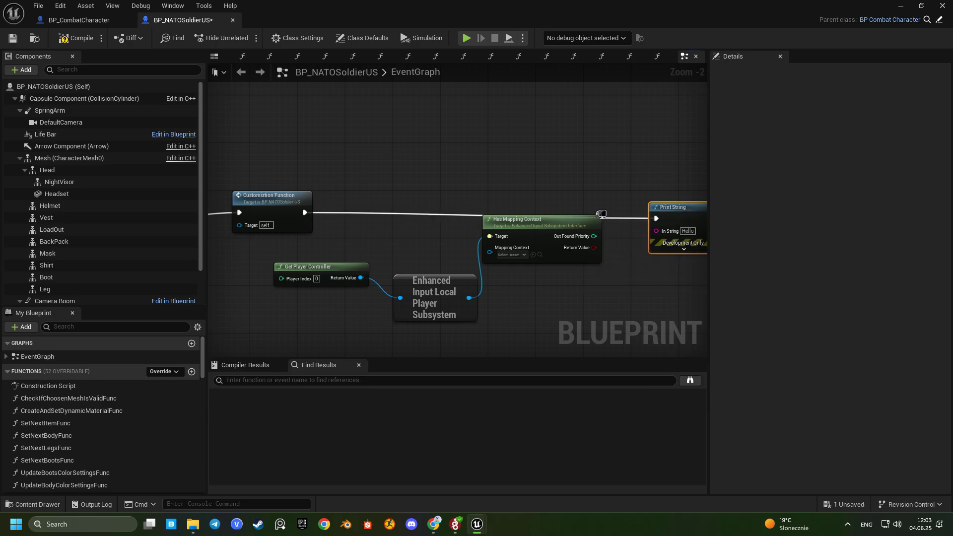
{"action": "right_click_drag", "start_coordinate": [621, 259], "coordinate": [504, 247]}
{"action": "left_click_drag", "start_coordinate": [475, 235], "coordinate": [541, 217]}
Set the Mapping Context of the Has Mapping Context node to IMC_Combat and save the blueprint
{"action": "left_click", "coordinate": [400, 243]}
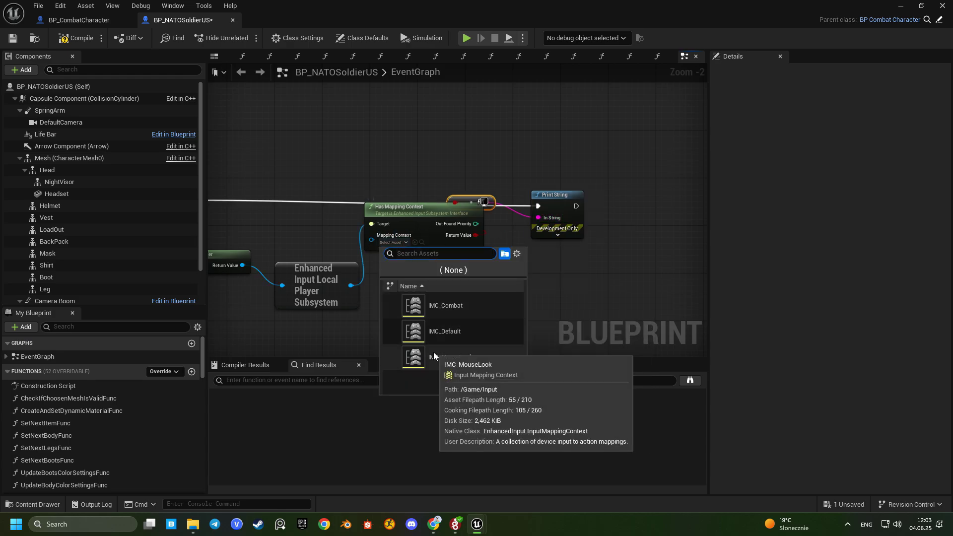
{"action": "left_click", "coordinate": [422, 303]}
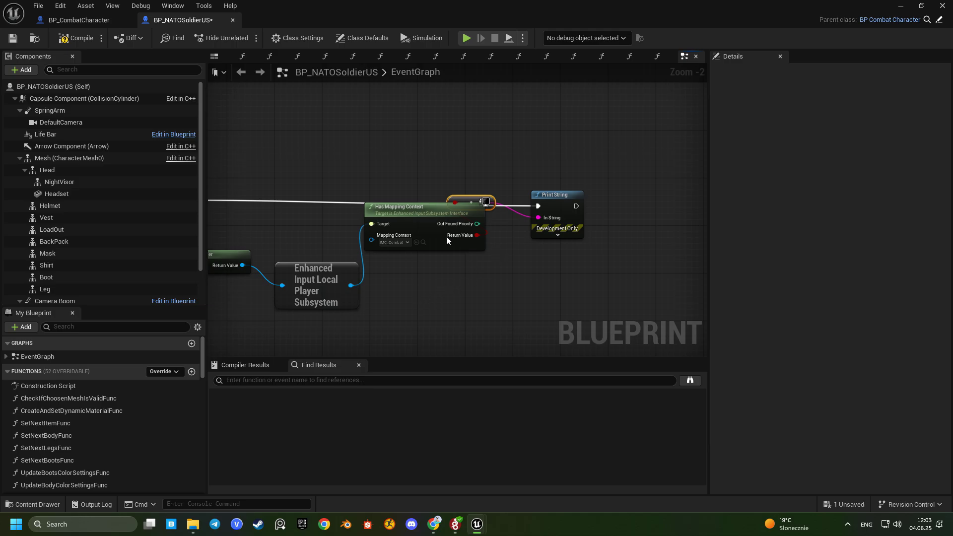
{"action": "key", "text": "ctrl+s"}
Play-test Lvl_Combat to check the printed Has Mapping Context result, and end the play session
{"action": "left_click", "coordinate": [898, 7]}
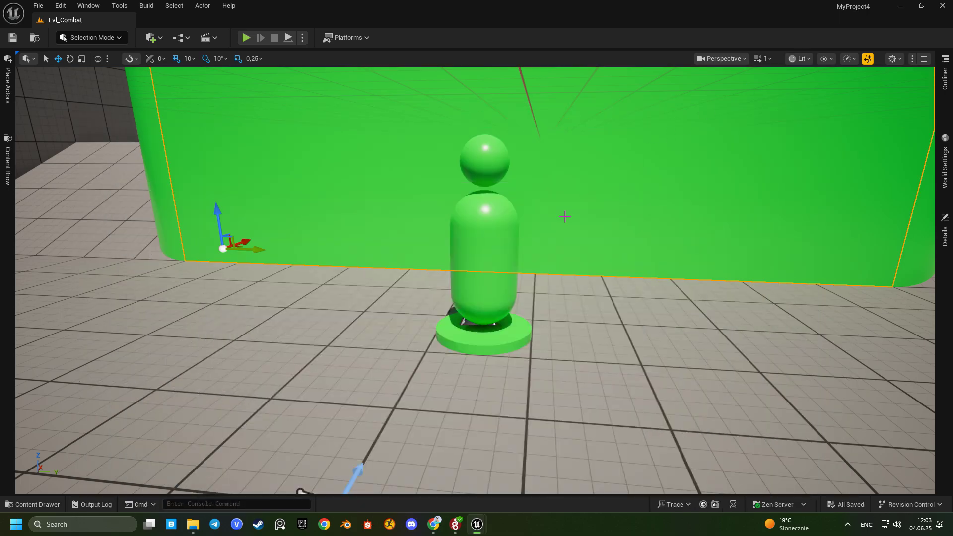
{"action": "key", "text": "alt+p"}
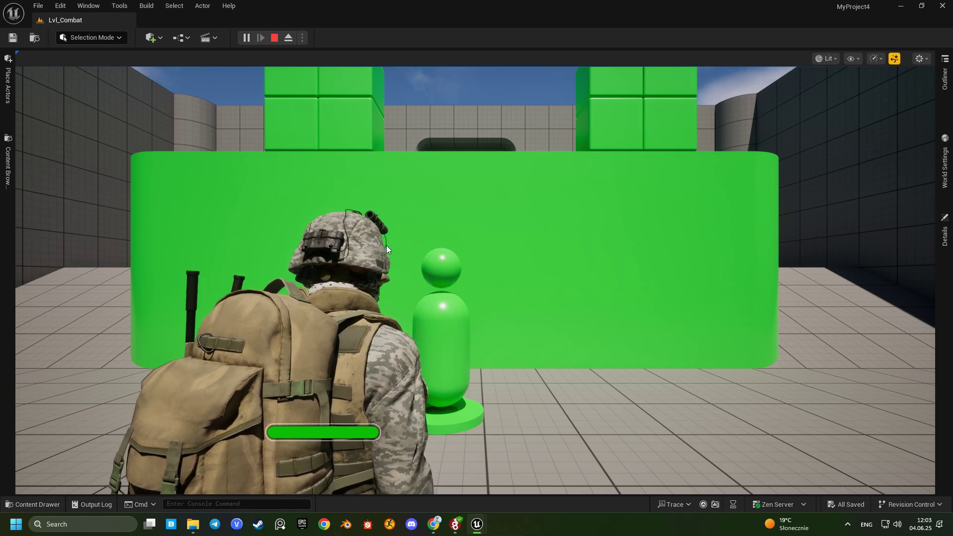
{"action": "key", "text": "Escape"}
Reopen BP_NATOSoldierUS and delete the Has Mapping Context node, the string conversion and the Print String node from its event graph
{"action": "left_click", "coordinate": [31, 505]}
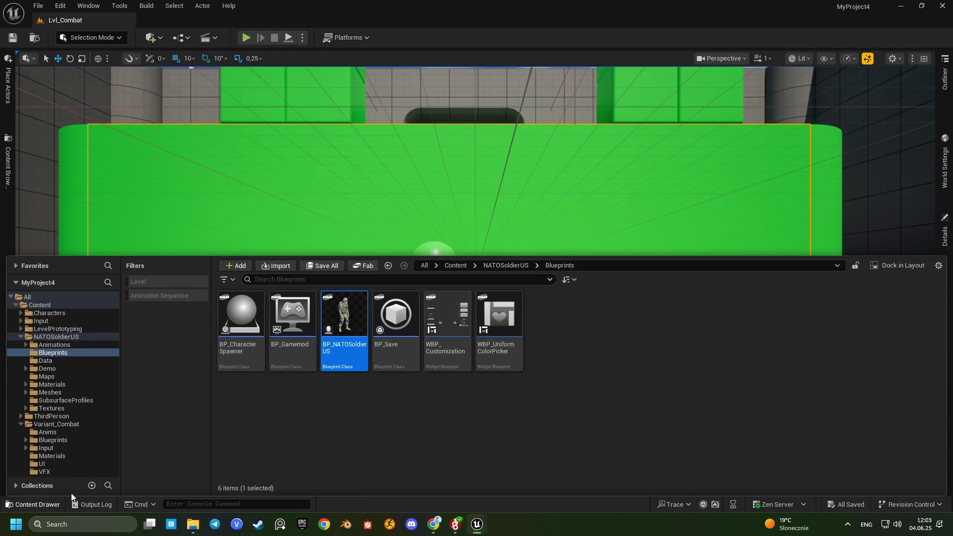
{"action": "mouse_move", "coordinate": [349, 316]}
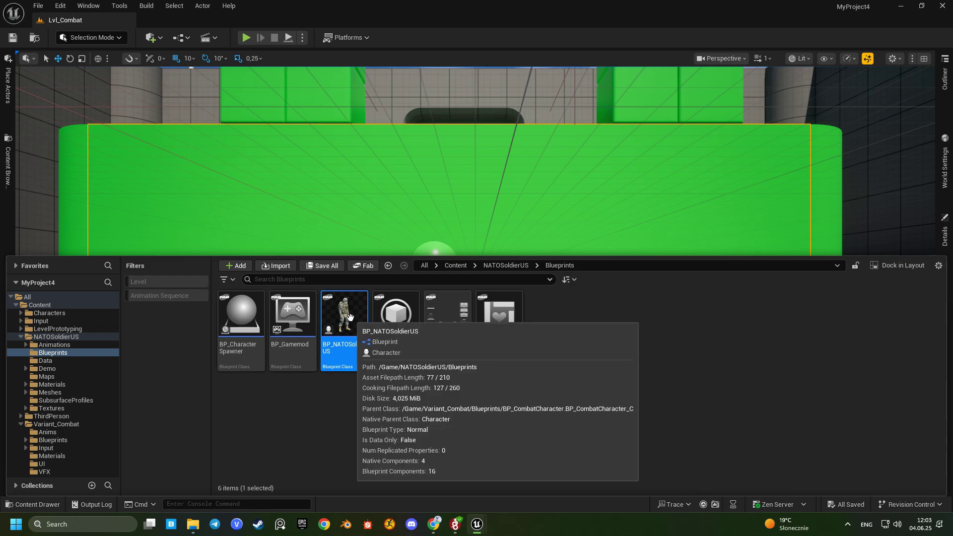
{"action": "double_click", "coordinate": [350, 316]}
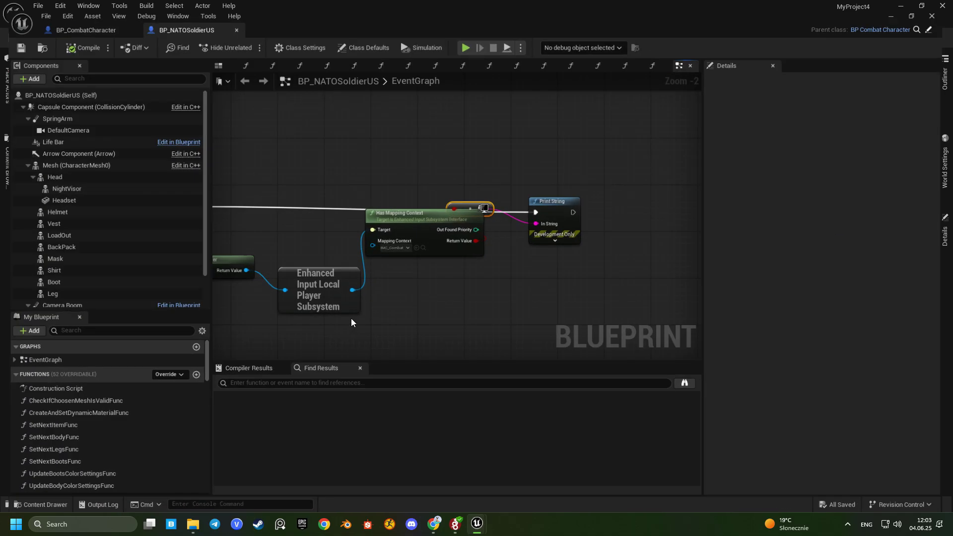
{"action": "scroll", "coordinate": [426, 294], "scroll_direction": "down", "scroll_amount": 5}
{"action": "right_click_drag", "start_coordinate": [425, 293], "coordinate": [438, 265]}
{"action": "scroll", "coordinate": [437, 259], "scroll_direction": "up", "scroll_amount": 2}
{"action": "left_click_drag", "start_coordinate": [392, 159], "coordinate": [503, 246]}
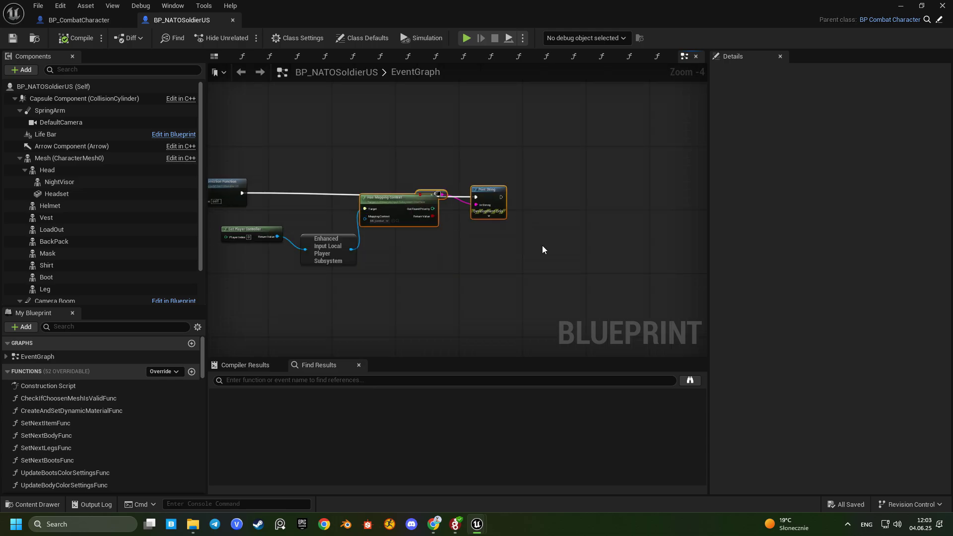
{"action": "key", "text": "Delete"}
{"action": "scroll", "coordinate": [476, 278], "scroll_direction": "up", "scroll_amount": 2}
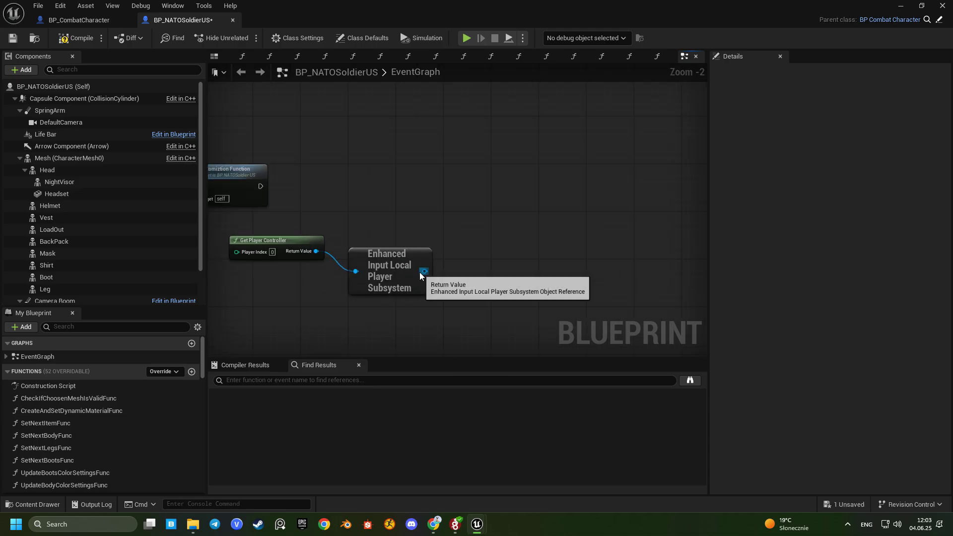
Add an Add Mapping Context node targeting the Enhanced Input Local Player Subsystem, execute it after Customiztion Function, and set its Mapping Context to IMC_Combat
{"action": "left_click_drag", "start_coordinate": [423, 271], "coordinate": [448, 223]}
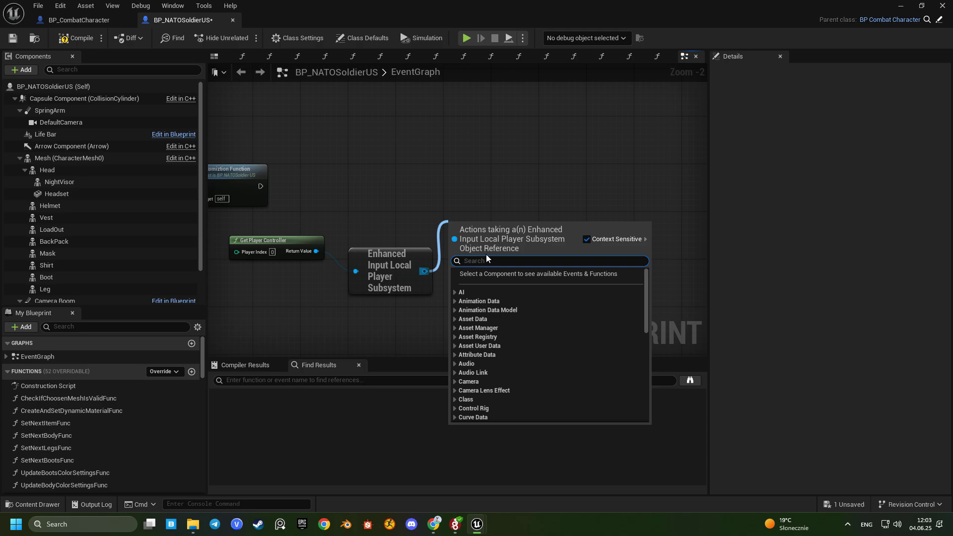
{"action": "type", "text": "mappi"}
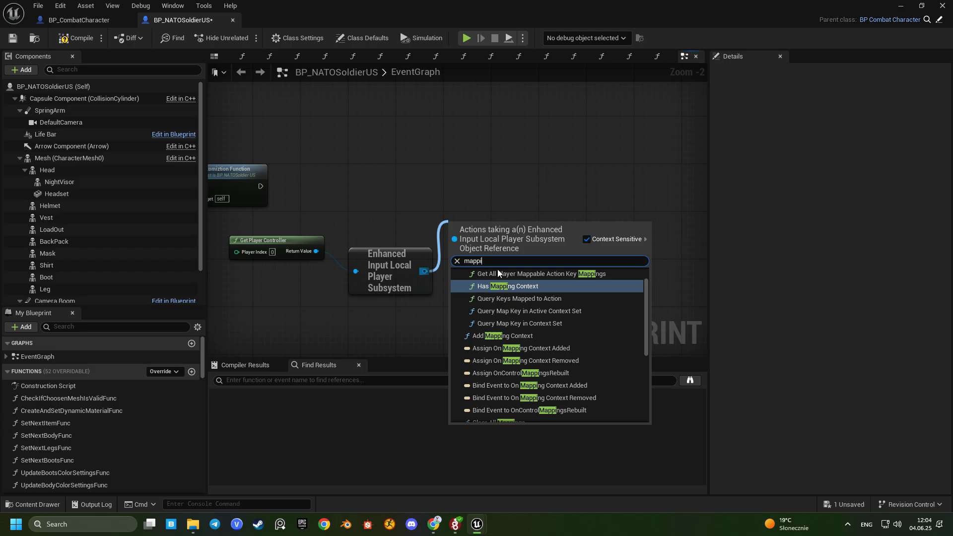
{"action": "scroll", "coordinate": [498, 269], "scroll_direction": "up", "scroll_amount": 1}
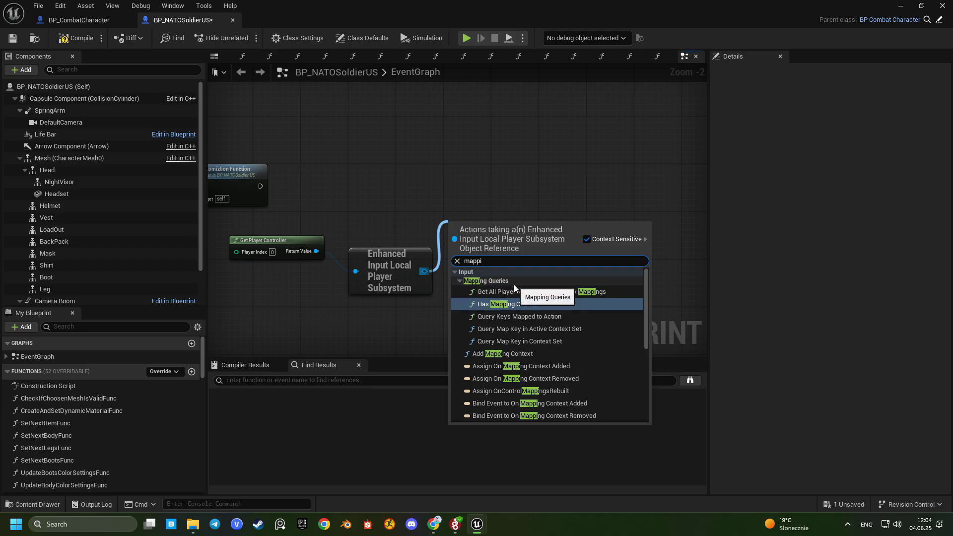
{"action": "left_click", "coordinate": [517, 352]}
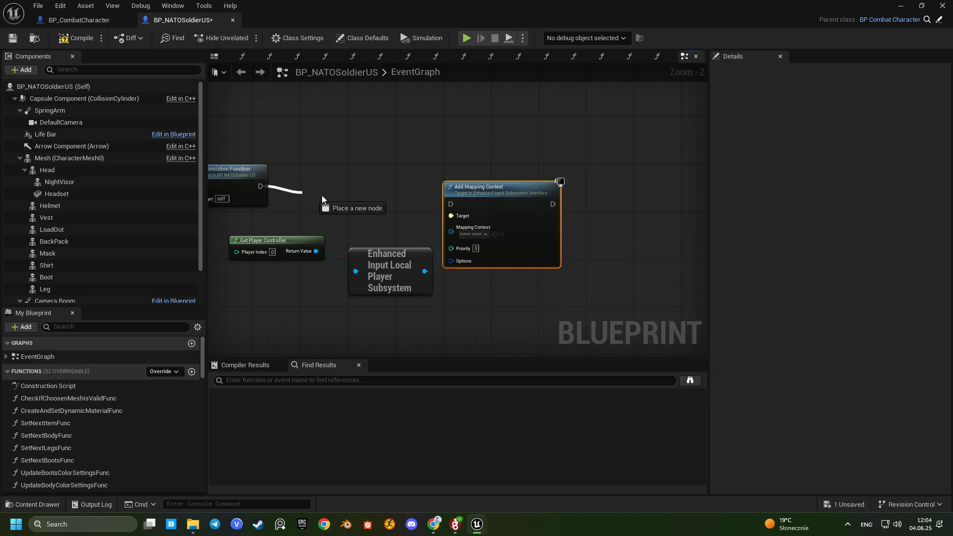
{"action": "left_click_drag", "start_coordinate": [479, 211], "coordinate": [485, 193]}
{"action": "left_click", "coordinate": [479, 216]}
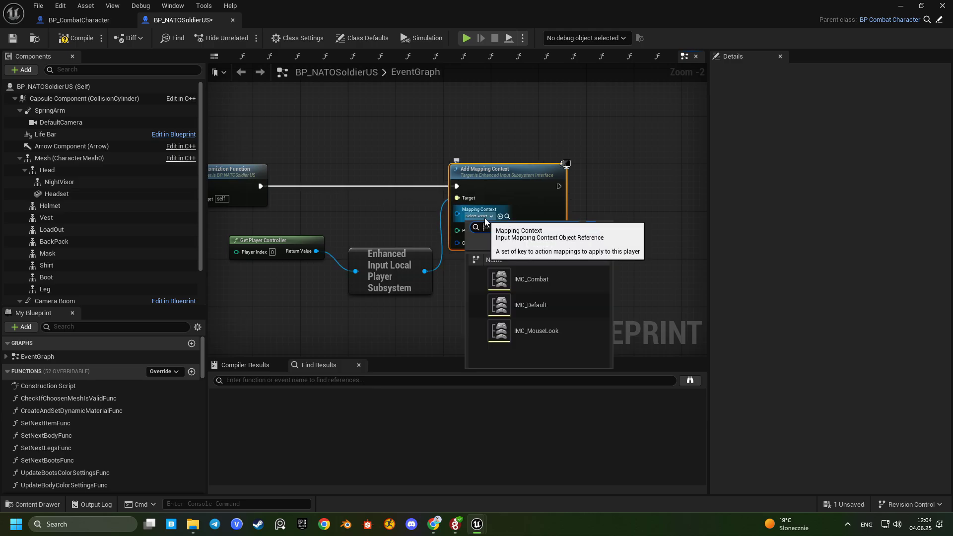
{"action": "left_click", "coordinate": [530, 280]}
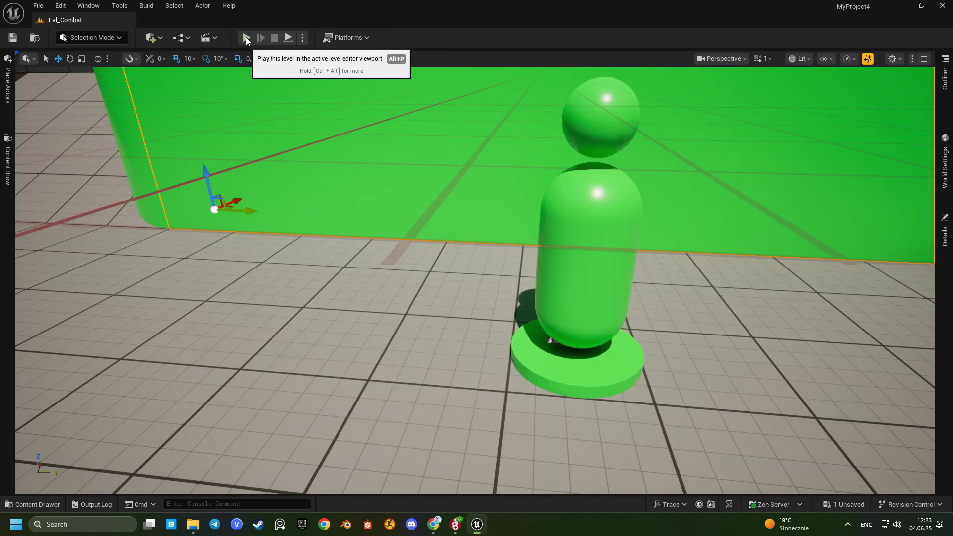
Play-test Lvl_Combat by moving the soldier around in different directions to check its movement and rotation, and end the play session
{"action": "left_click", "coordinate": [246, 37]}
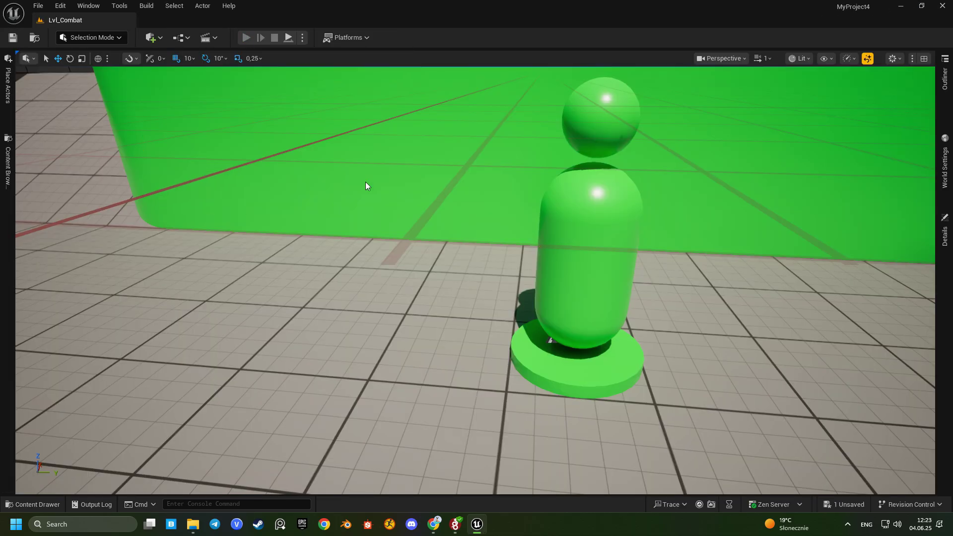
{"action": "key", "text": "w"}
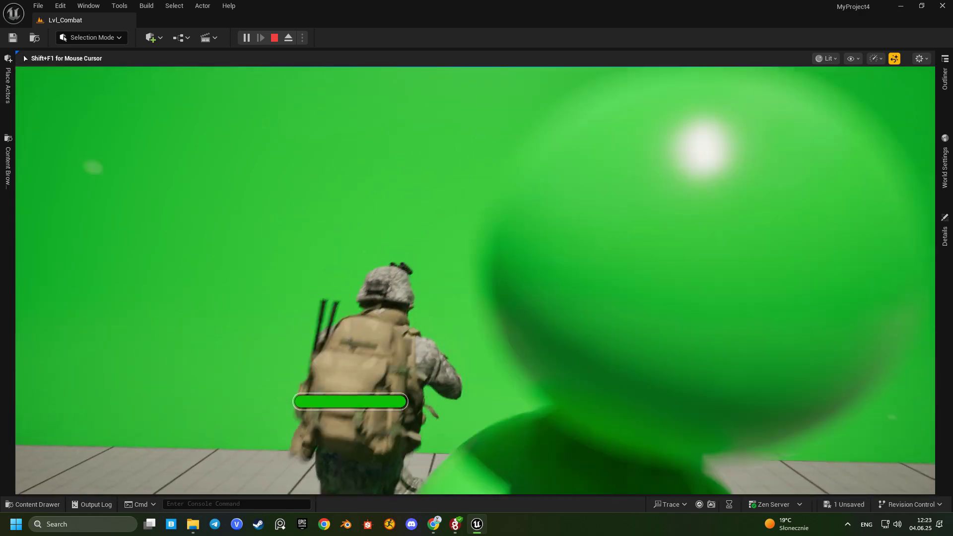
{"action": "key", "text": "s"}
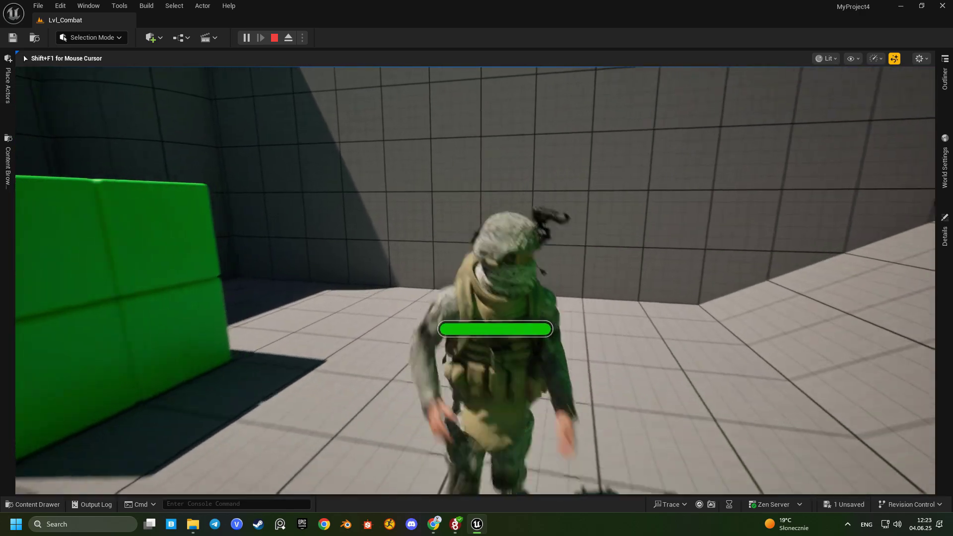
{"action": "key", "text": "d"}
{"action": "key", "text": "w"}
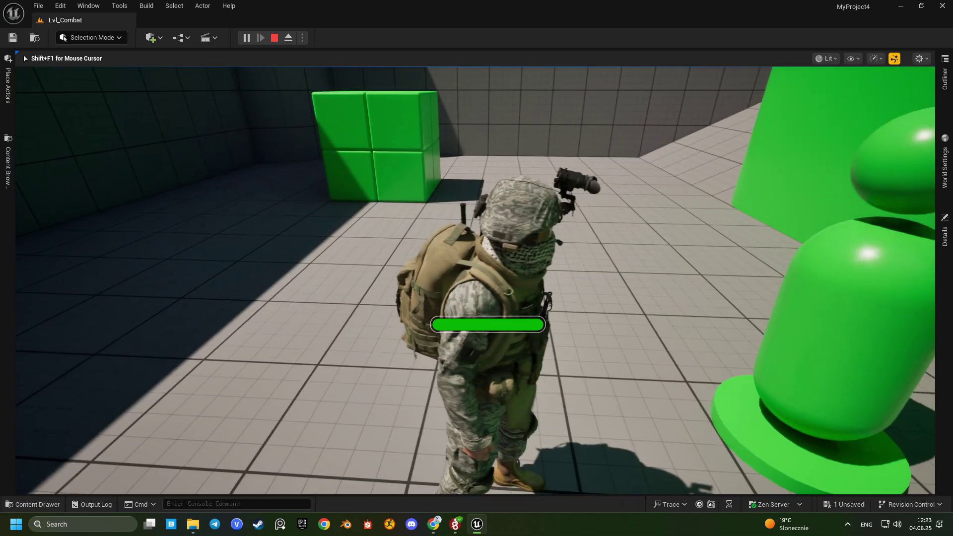
{"action": "key", "text": "s"}
{"action": "key", "text": "d"}
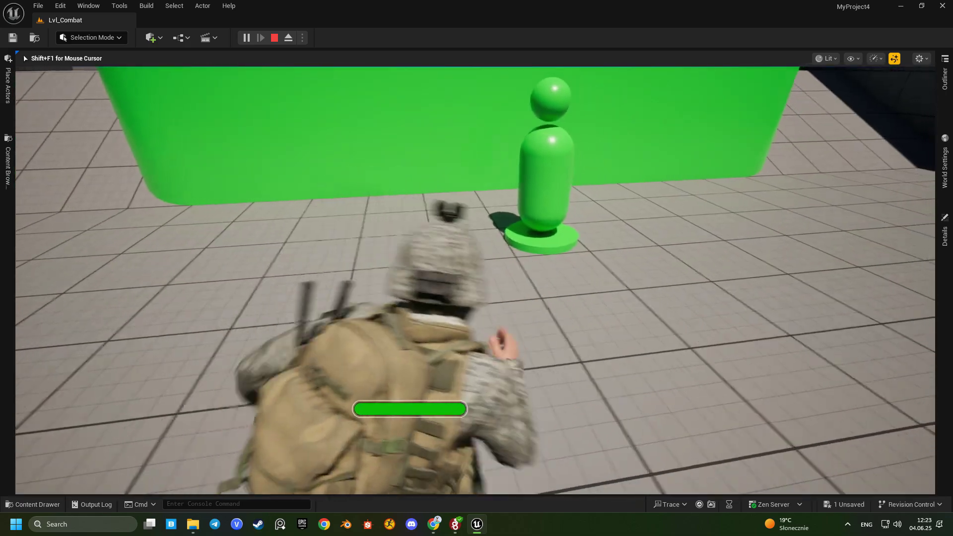
{"action": "key", "text": "s"}
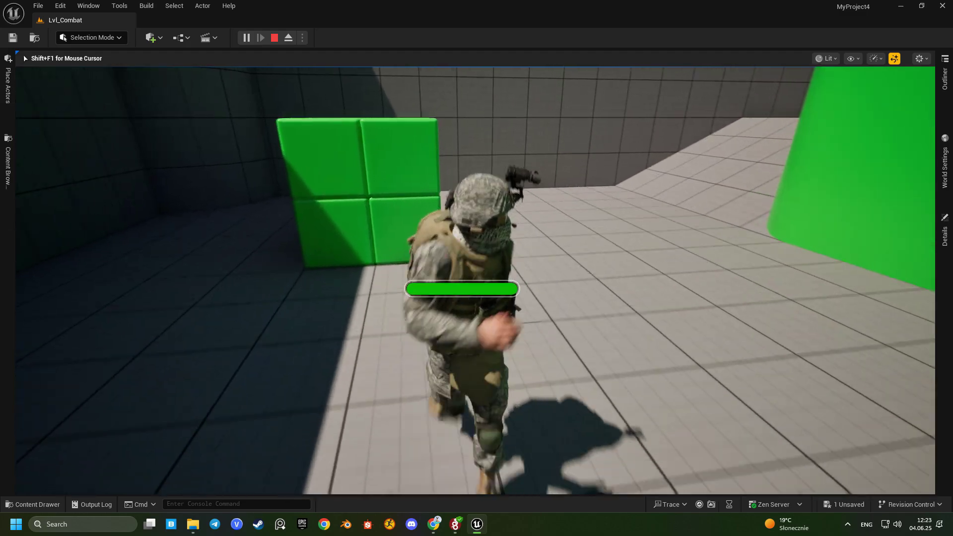
{"action": "key", "text": "s"}
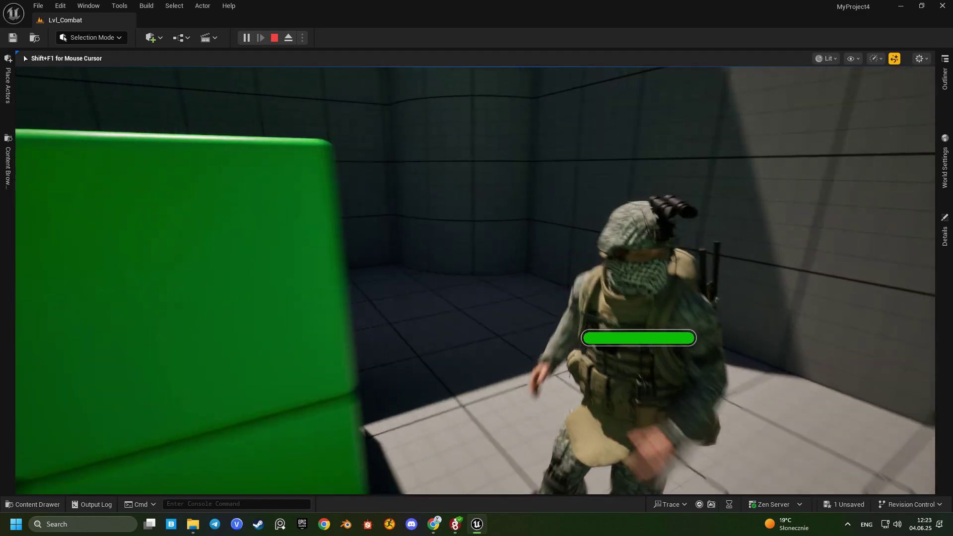
{"action": "key", "text": "w"}
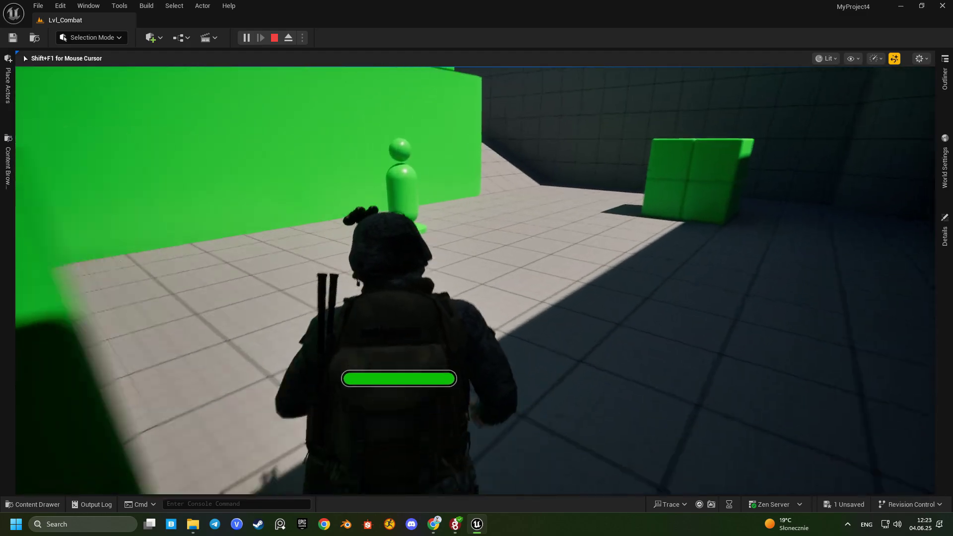
{"action": "key", "text": "Escape"}
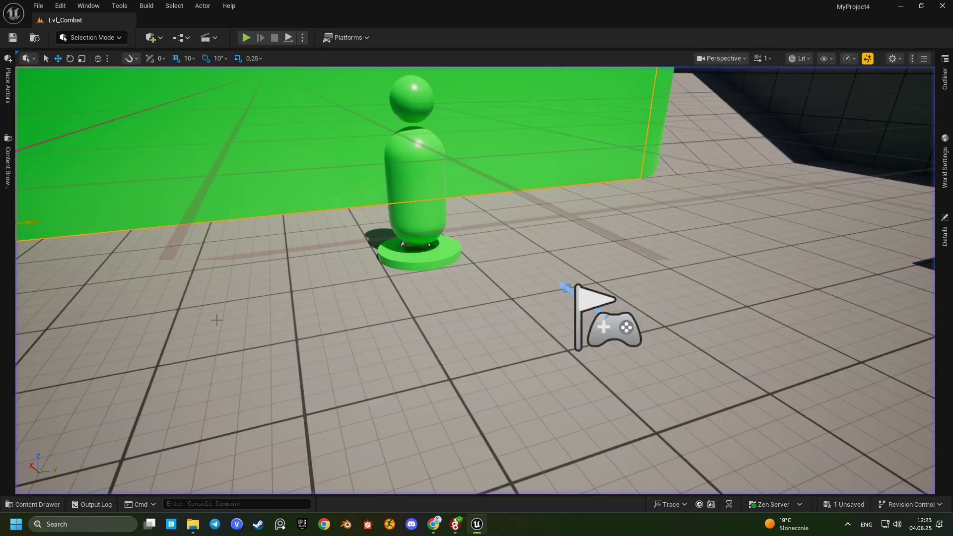
Open BP_CombatCharacter from Variant_Combat/Blueprints and BP_NATOSoldierUS from NATOSoldierUS/Blueprints for editing
{"action": "left_click", "coordinate": [44, 503]}
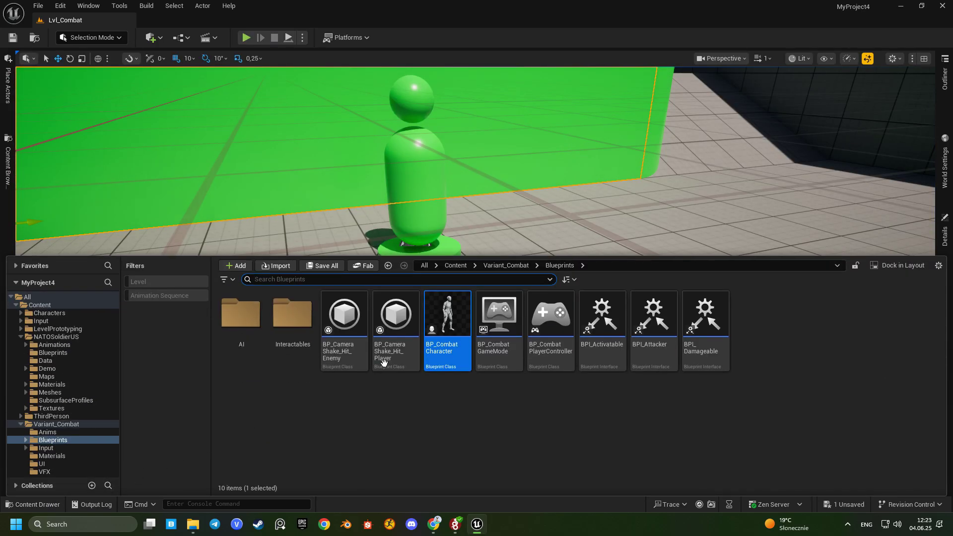
{"action": "double_click", "coordinate": [445, 325]}
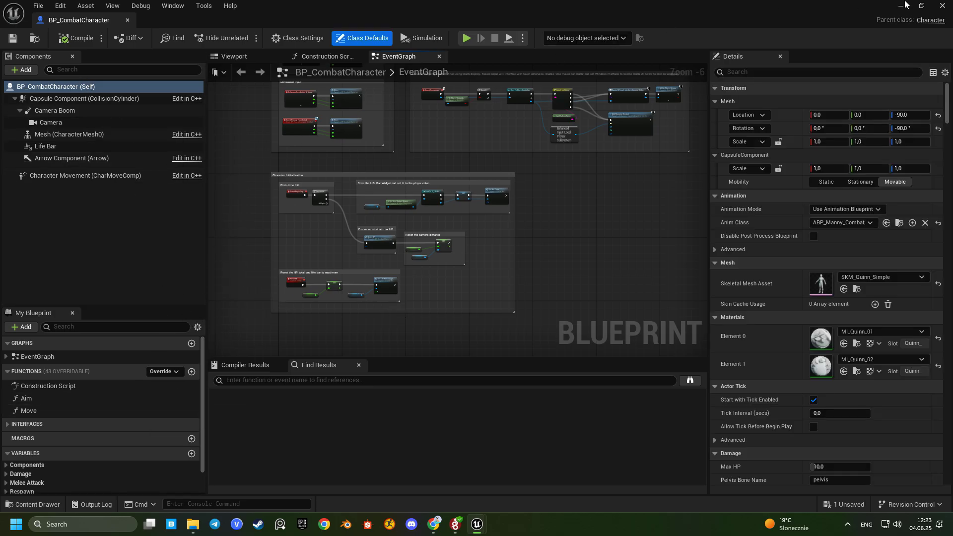
{"action": "left_click", "coordinate": [902, 5]}
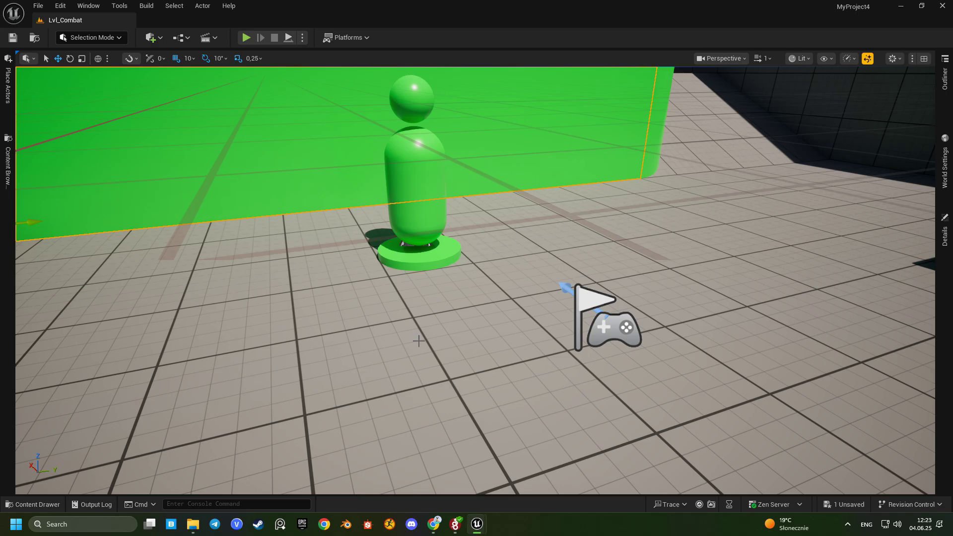
{"action": "left_click", "coordinate": [43, 504]}
{"action": "left_click", "coordinate": [54, 353]}
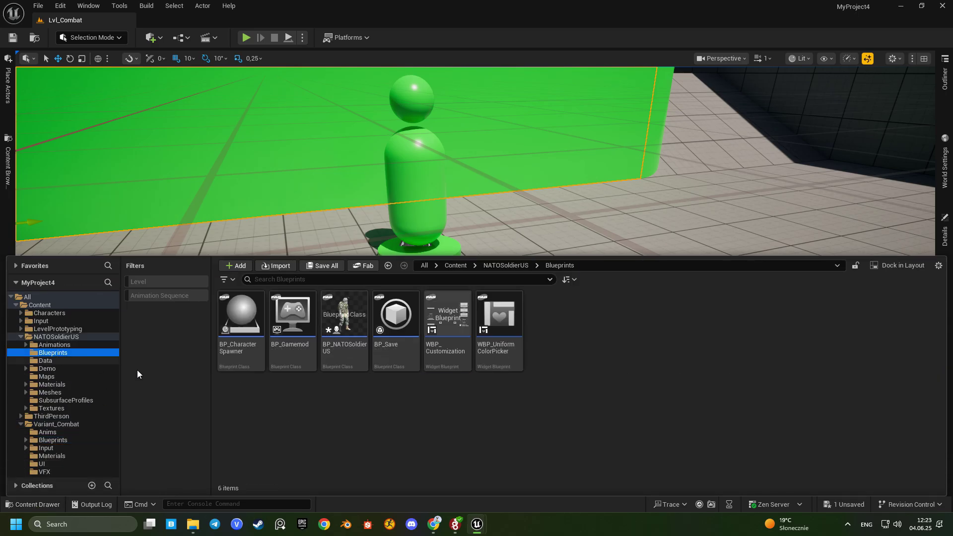
{"action": "double_click", "coordinate": [356, 308]}
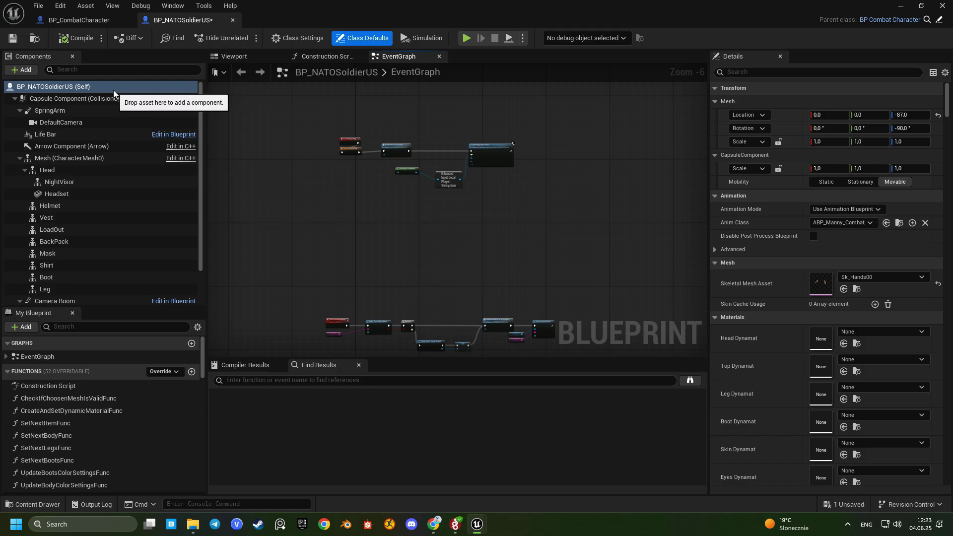
Compare the Character Movement rotation settings of BP_NATOSoldierUS and BP_CombatCharacter by filtering their details for rotation properties
{"action": "scroll", "coordinate": [117, 204], "scroll_direction": "down", "scroll_amount": 2}
{"action": "left_click", "coordinate": [99, 297]}
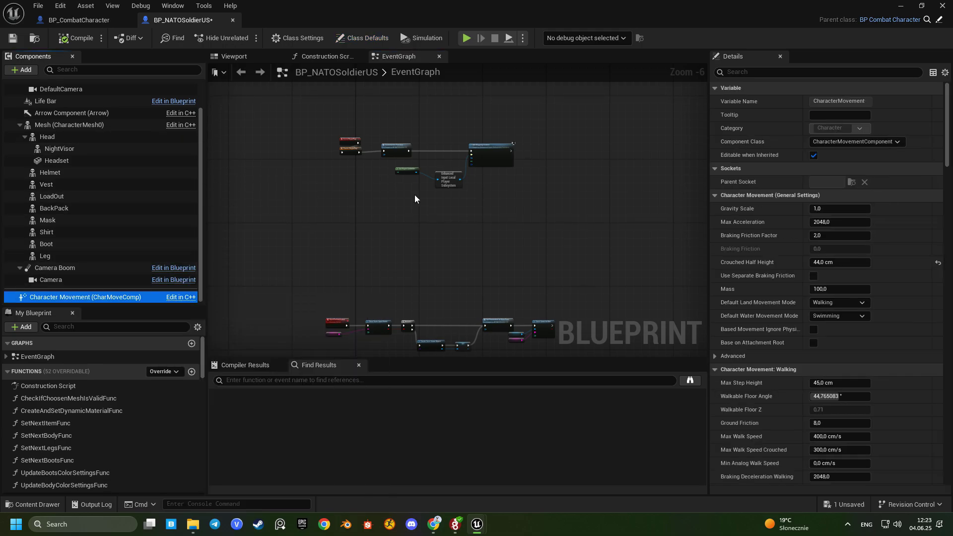
{"action": "left_click", "coordinate": [756, 72]}
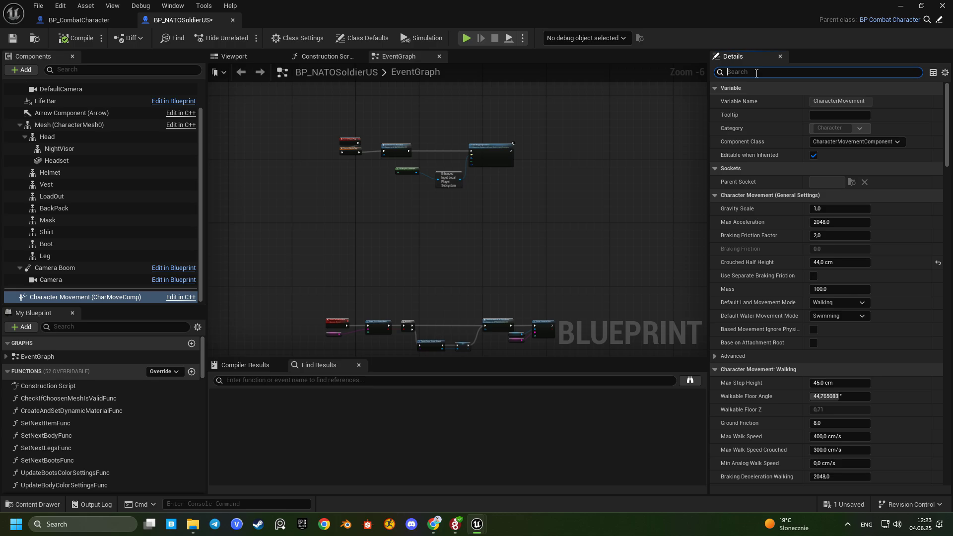
{"action": "type", "text": "rota"}
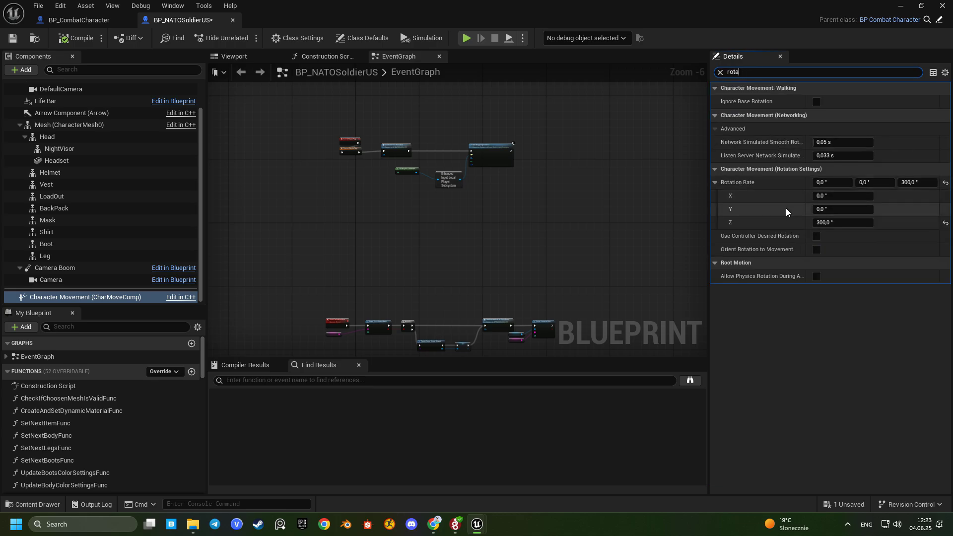
{"action": "left_click", "coordinate": [101, 22]}
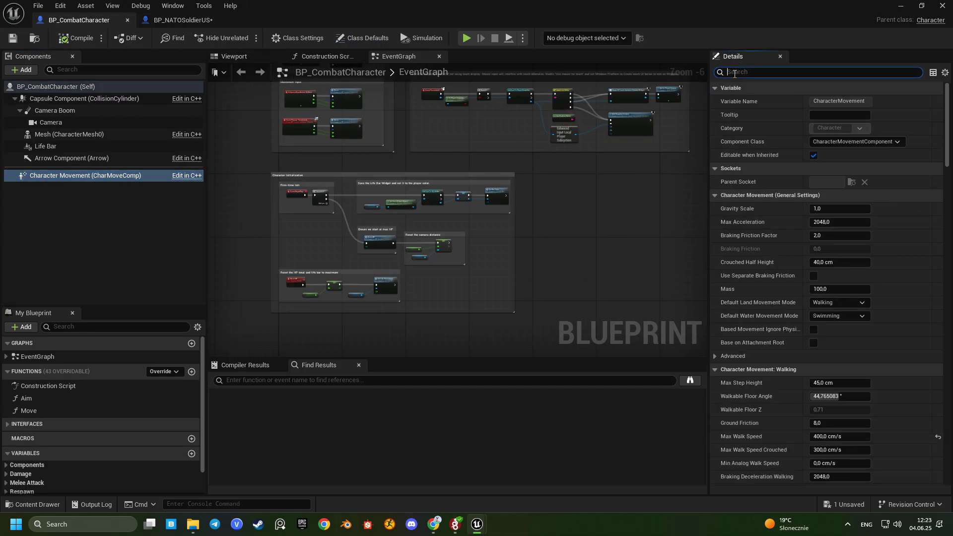
{"action": "type", "text": "rotat"}
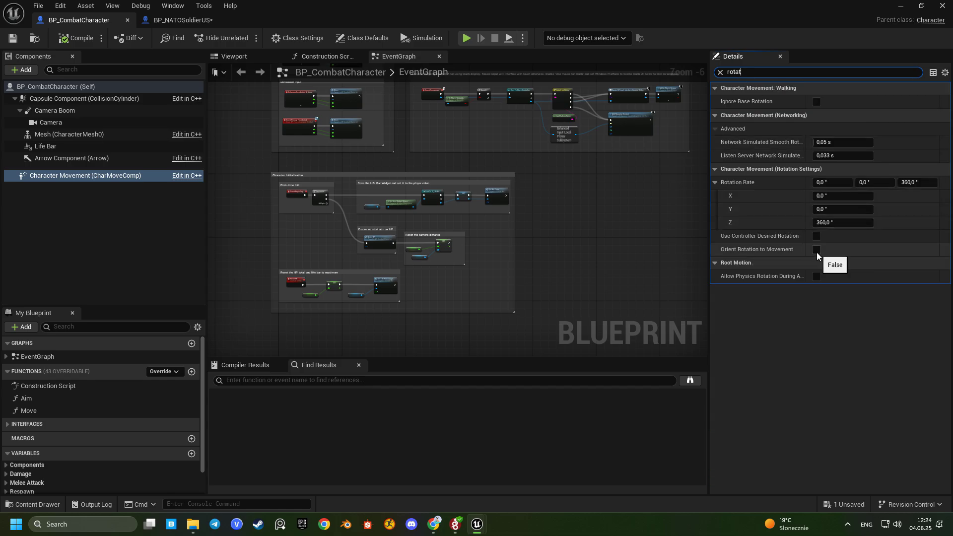
{"action": "left_click", "coordinate": [164, 21]}
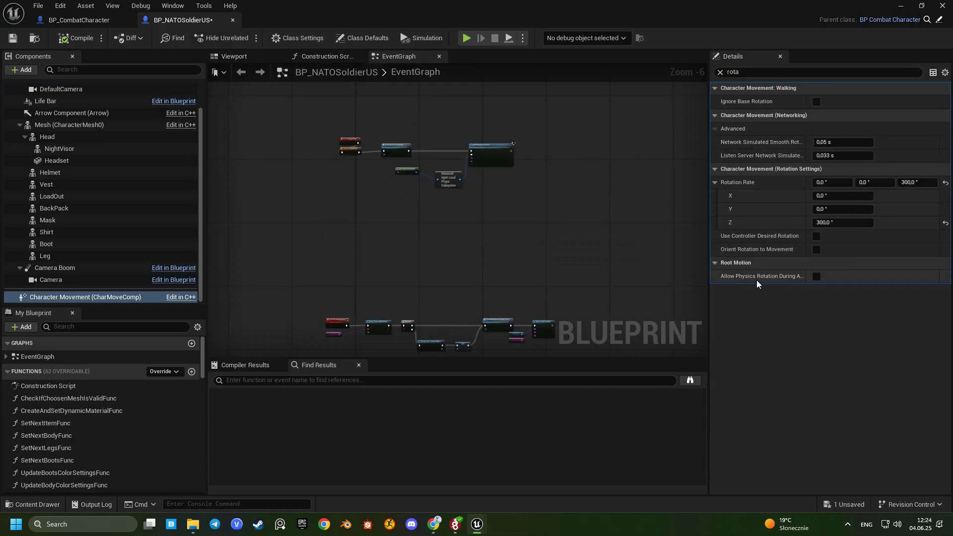
Compare the root pawn rotation settings with BP_CombatCharacter, enable Use Controller Rotation Yaw in BP_NATOSoldierUS, and compile and save it
{"action": "scroll", "coordinate": [119, 169], "scroll_direction": "up", "scroll_amount": 2}
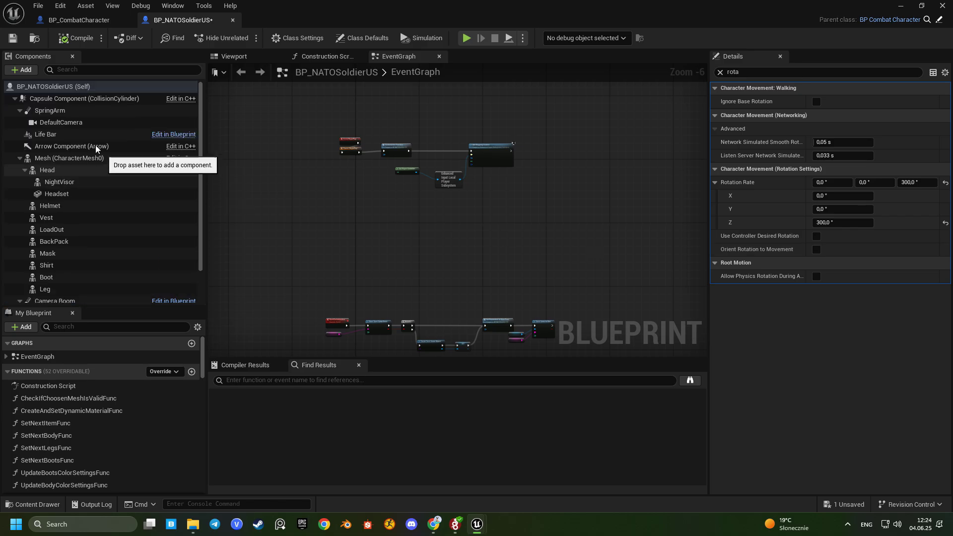
{"action": "left_click", "coordinate": [72, 87]}
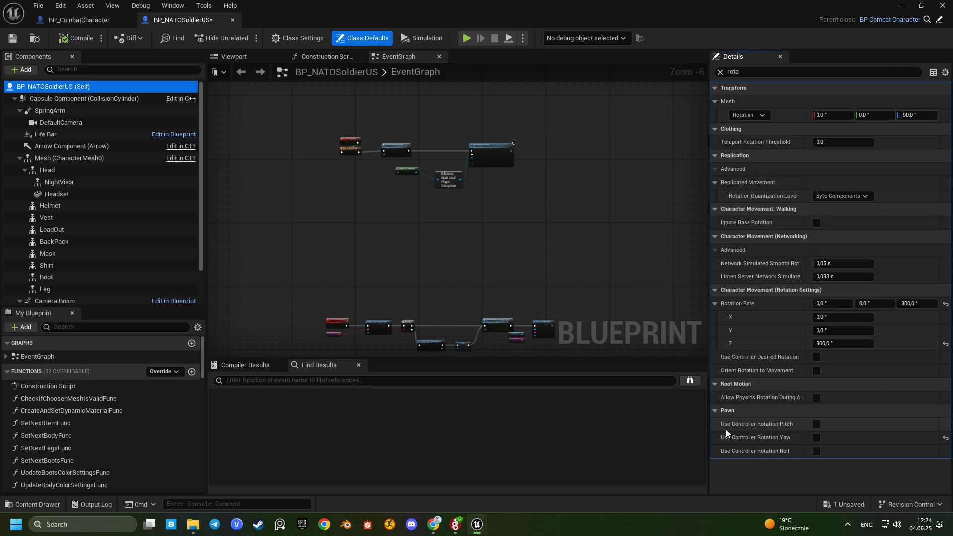
{"action": "left_click", "coordinate": [102, 23]}
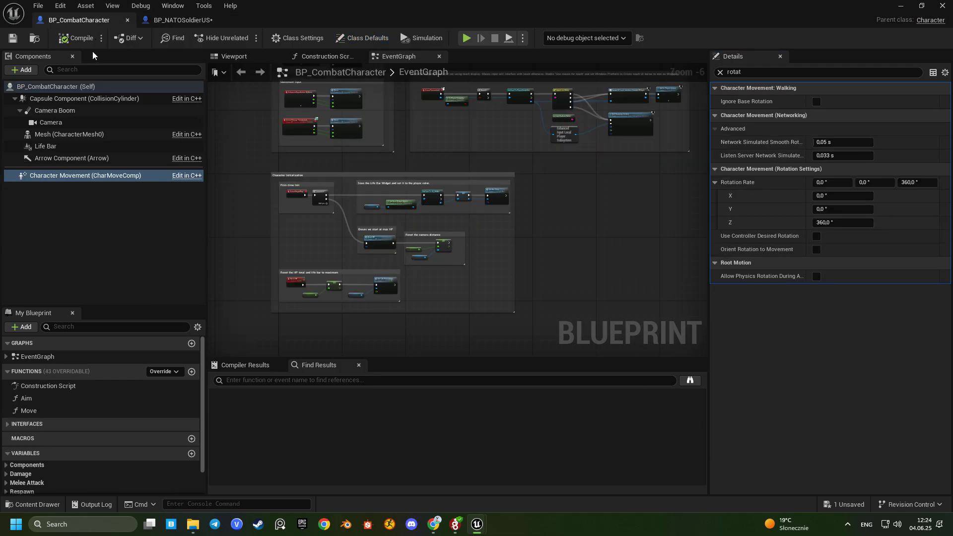
{"action": "left_click", "coordinate": [73, 87]}
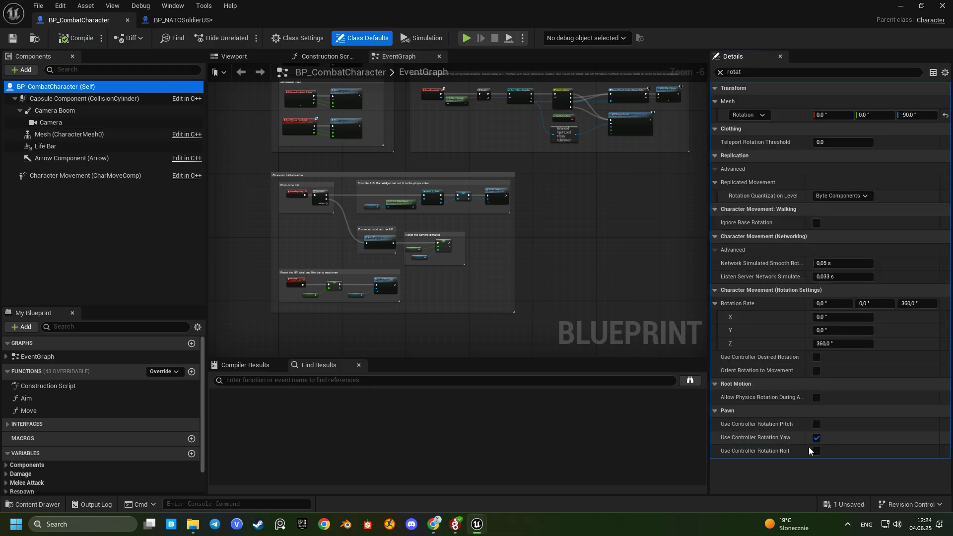
{"action": "left_click", "coordinate": [188, 27]}
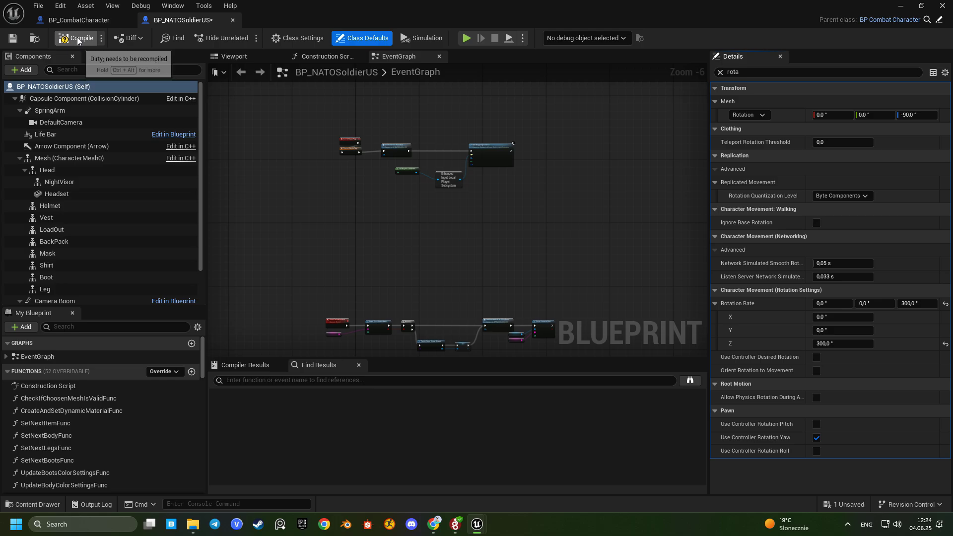
{"action": "left_click", "coordinate": [13, 37]}
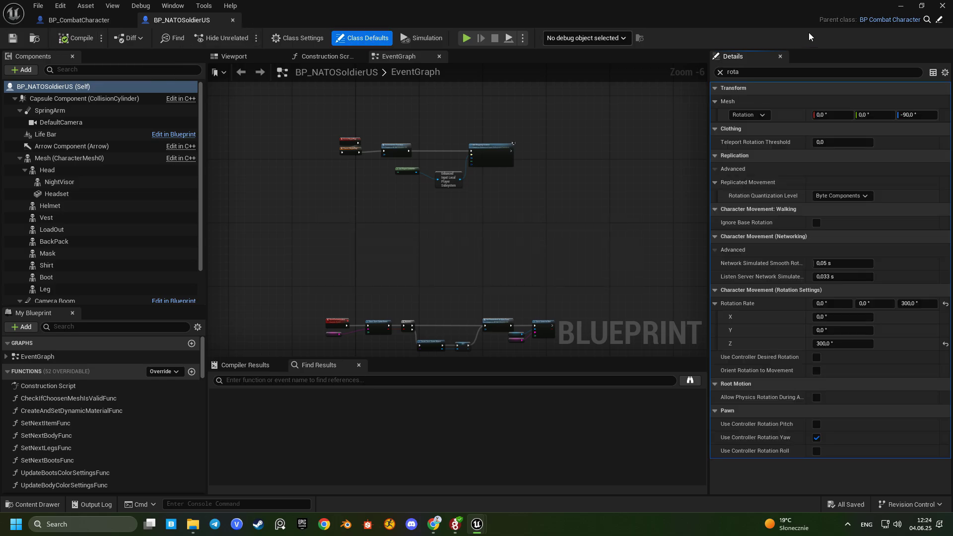
Play-test Lvl_Combat by running the soldier through the starting area and turning the view to check the controller-driven rotation
{"action": "left_click", "coordinate": [901, 6]}
{"action": "left_click", "coordinate": [486, 277]}
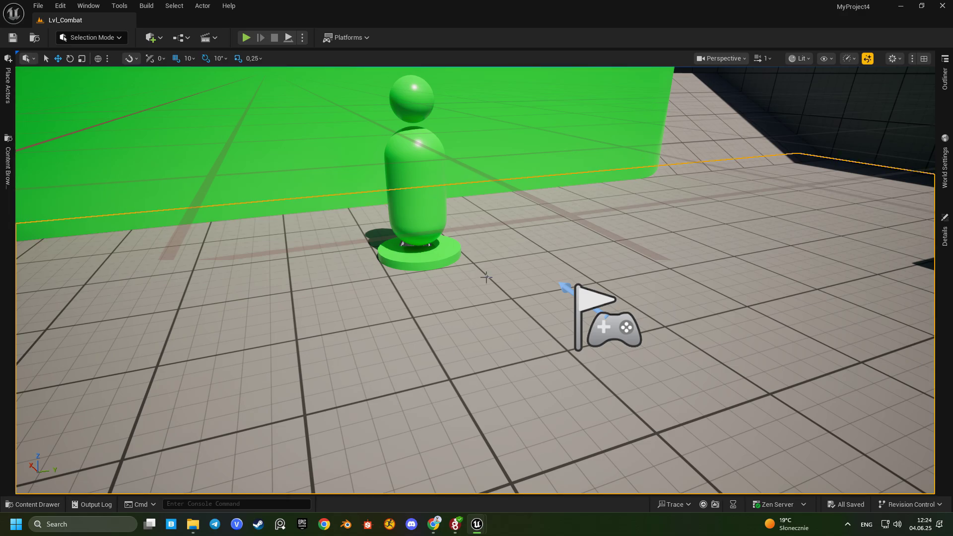
{"action": "key", "text": "alt+p"}
{"action": "key", "text": "w"}
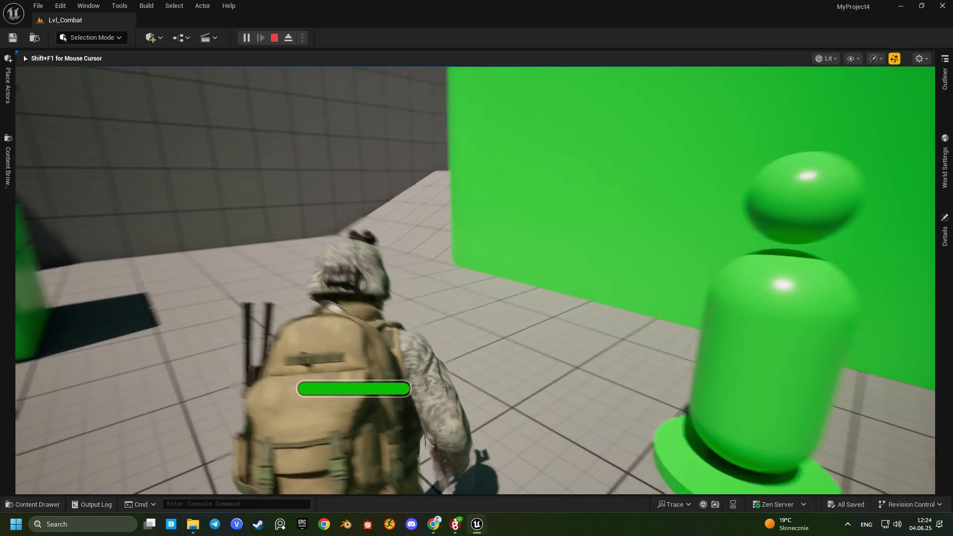
{"action": "key", "text": "w"}
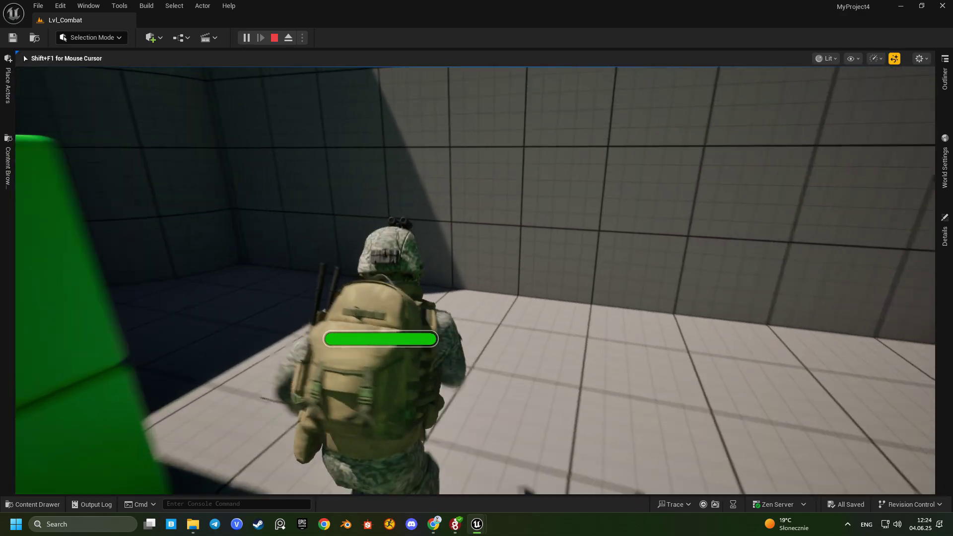
{"action": "key", "text": "w"}
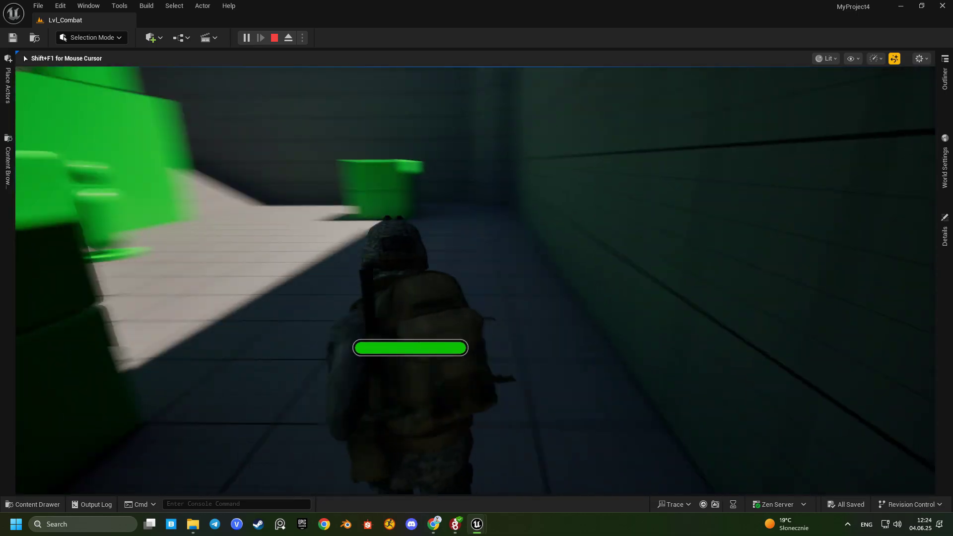
{"action": "key", "text": "w"}
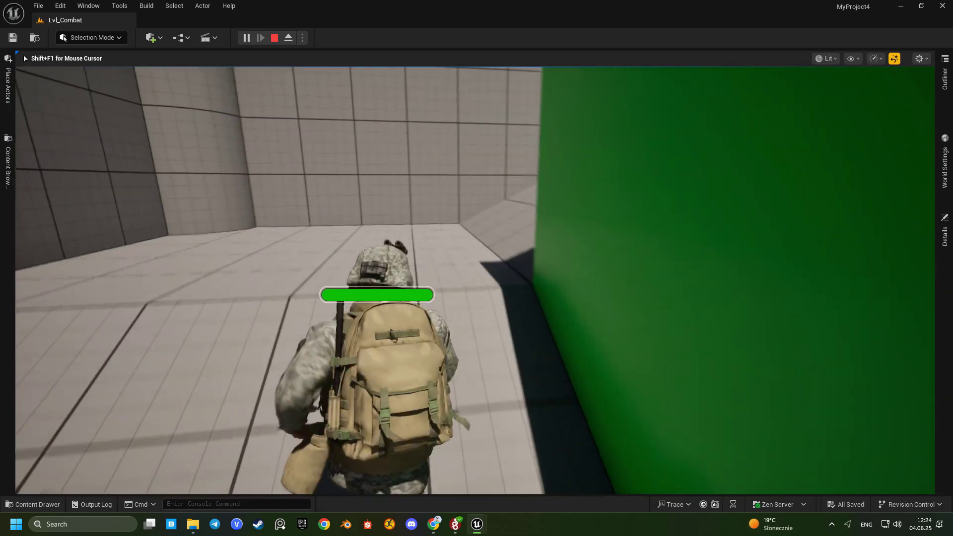
{"action": "key", "text": "w"}
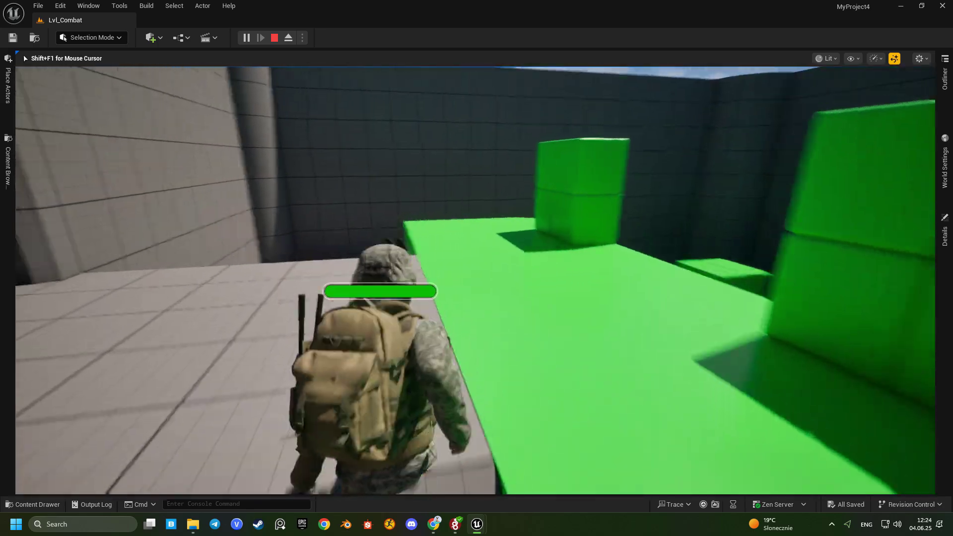
{"action": "key", "text": "w"}
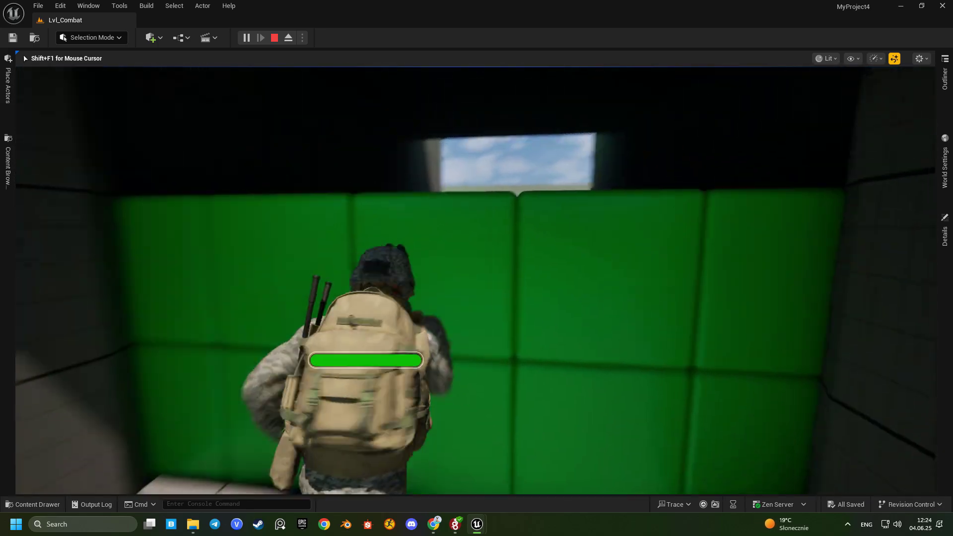
Attack the stacked green blocks in the passage and run the soldier through to the circular arena
{"action": "left_click", "coordinate": [475, 280]}
{"action": "key", "text": "w"}
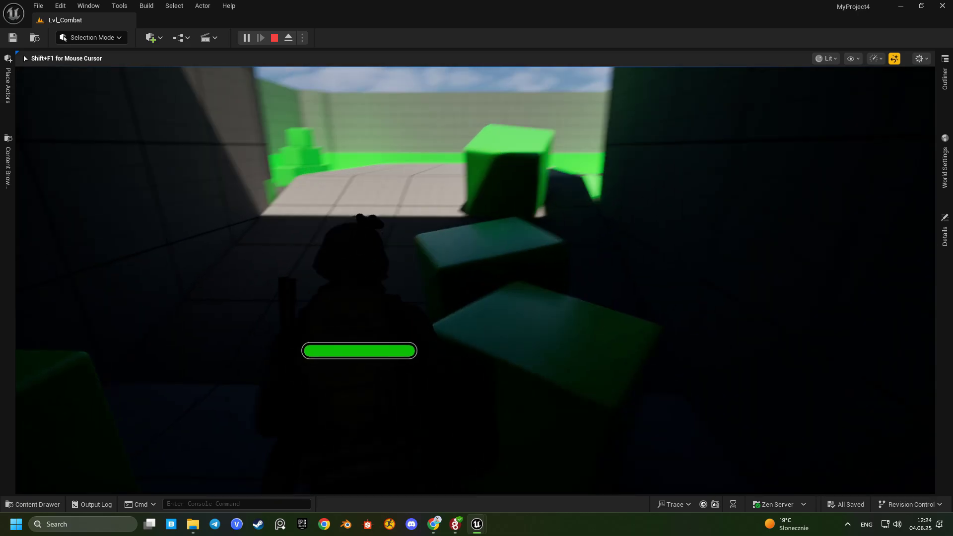
{"action": "key", "text": "w"}
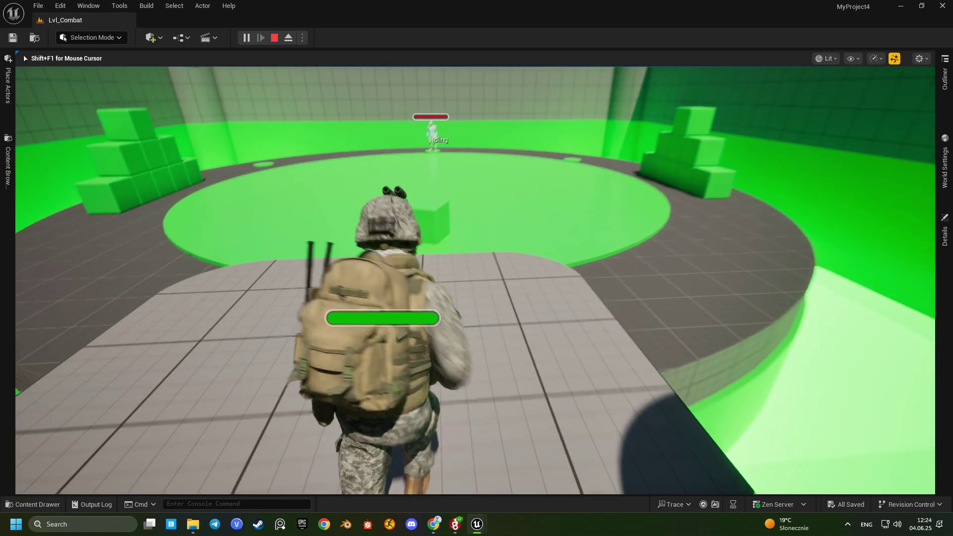
{"action": "key", "text": "w"}
{"action": "key", "text": "a"}
{"action": "key", "text": "w"}
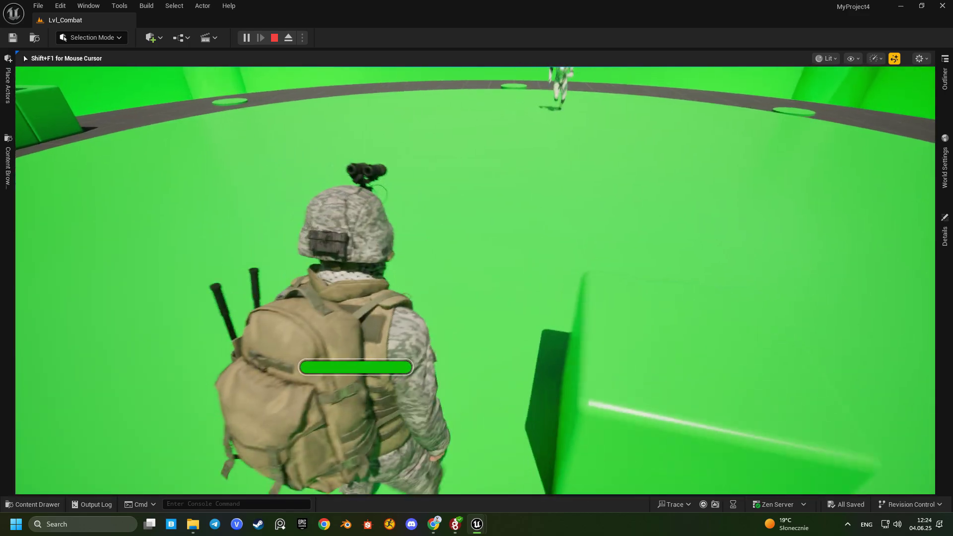
Fight the enemy in the circular arena while moving around it to test the soldier's combat attacks and rotation
{"action": "key", "text": "w"}
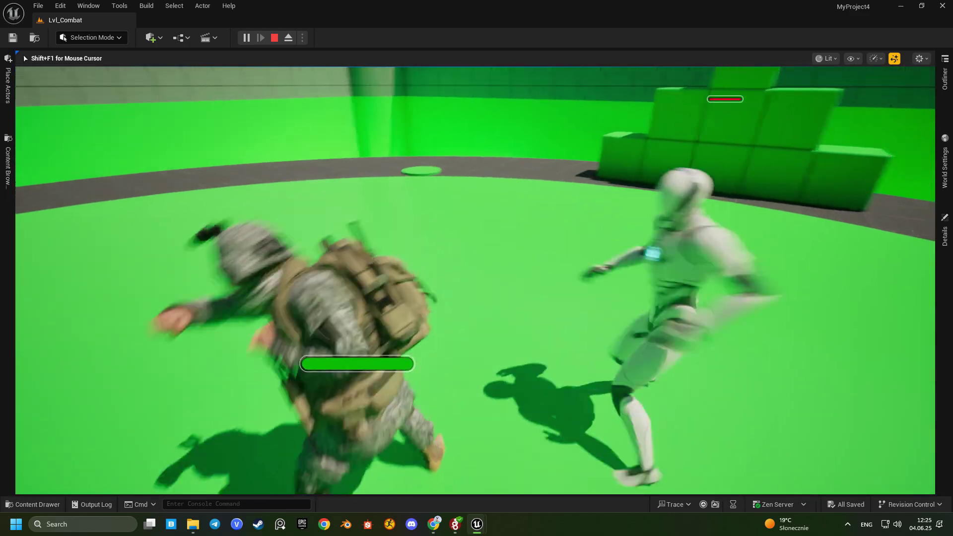
{"action": "key", "text": "w"}
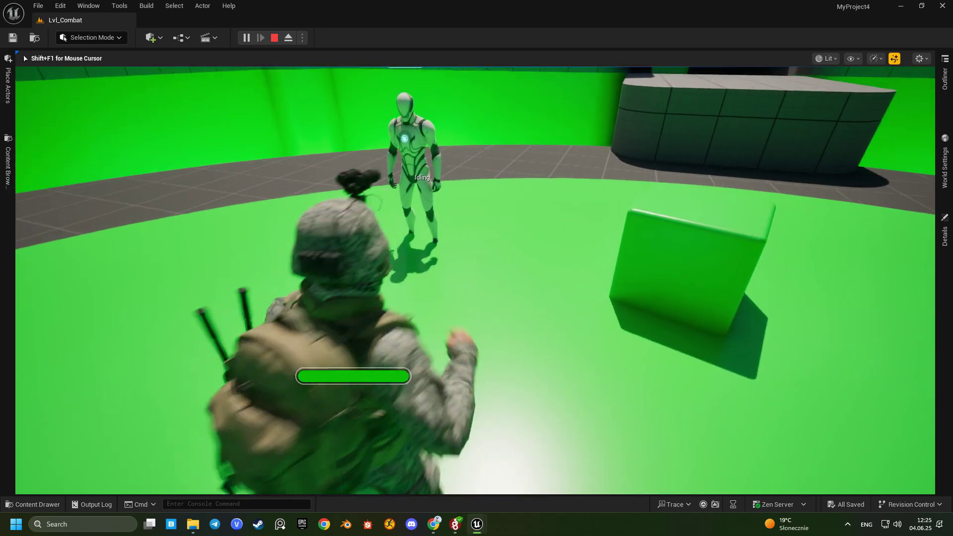
{"action": "key", "text": "w"}
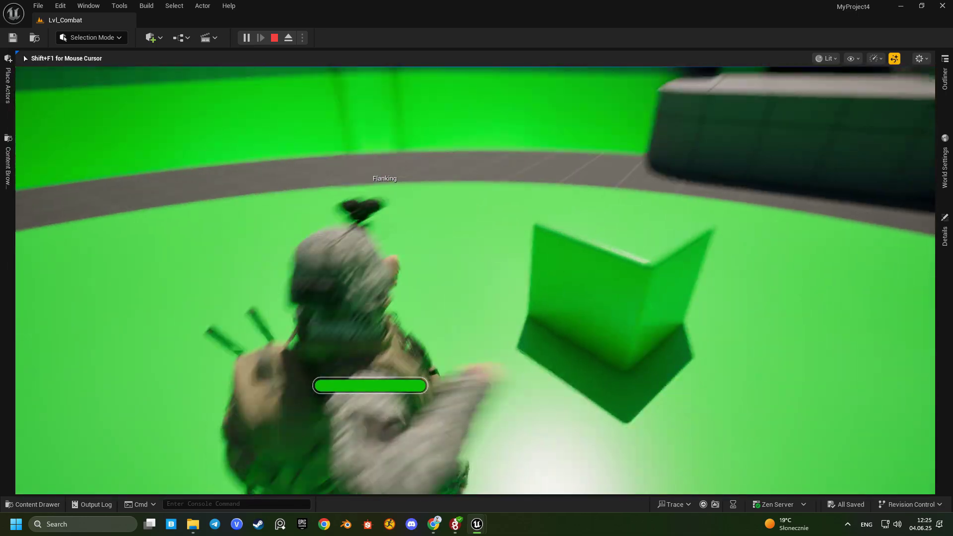
{"action": "key", "text": "w"}
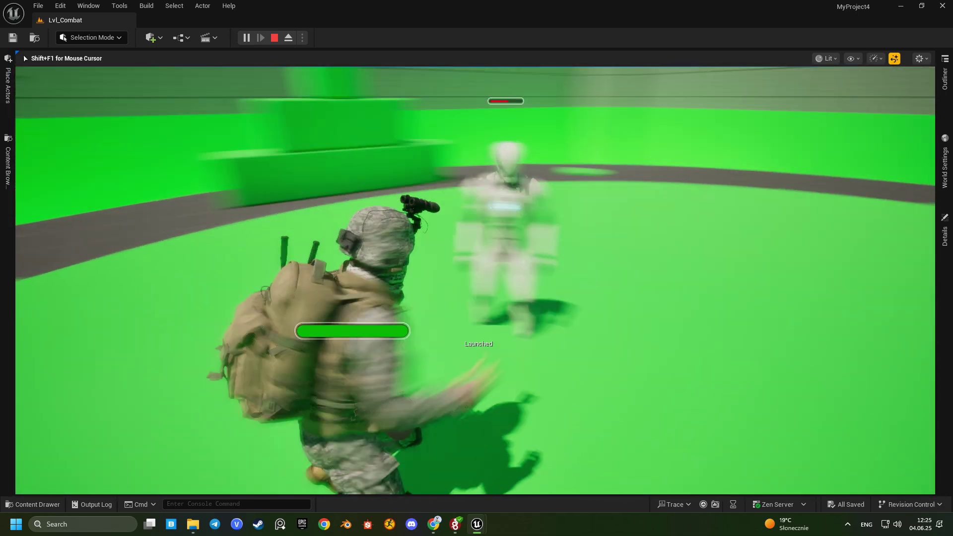
{"action": "key", "text": "w"}
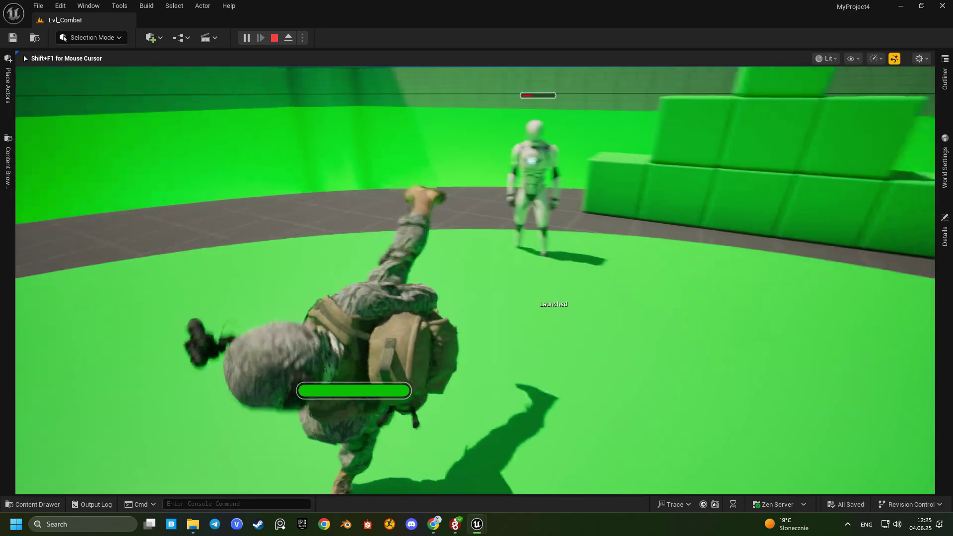
{"action": "key", "text": "w"}
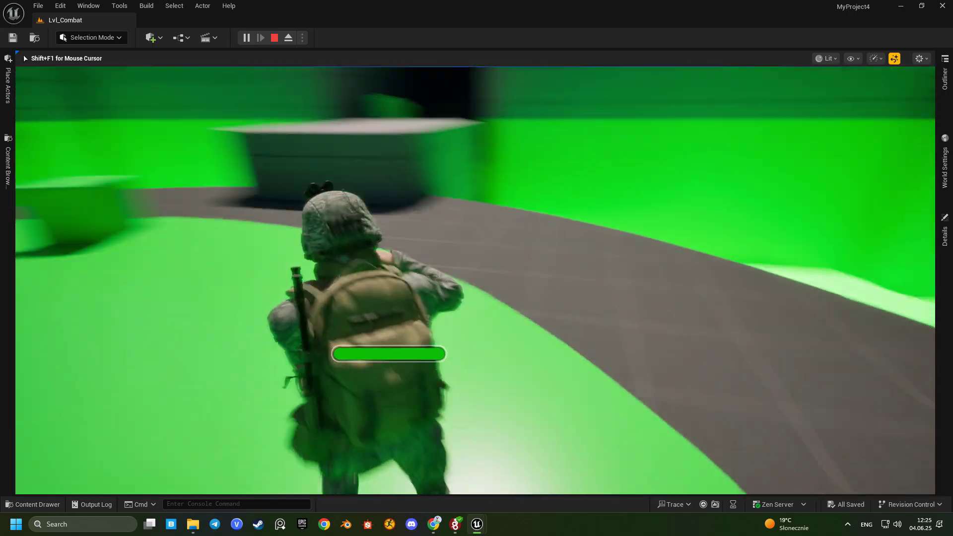
{"action": "key", "text": "w"}
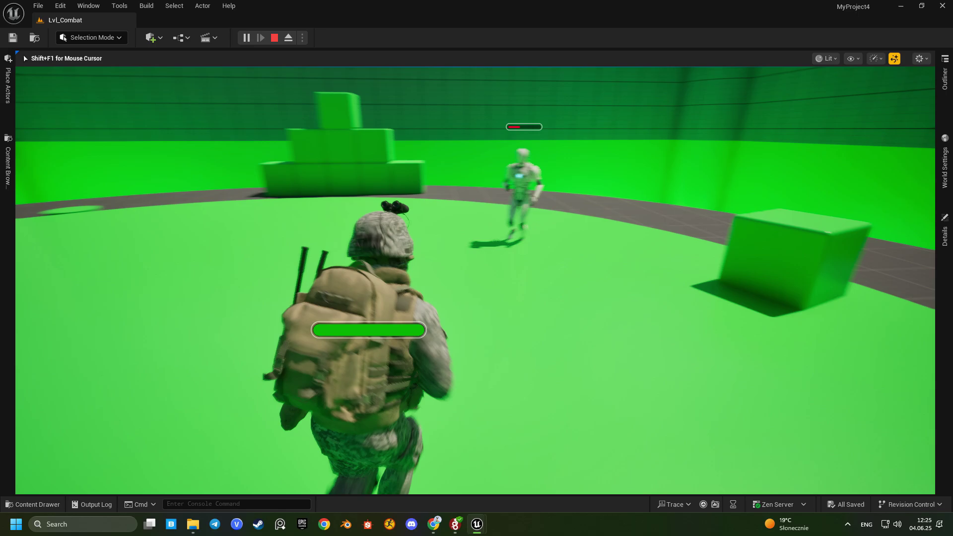